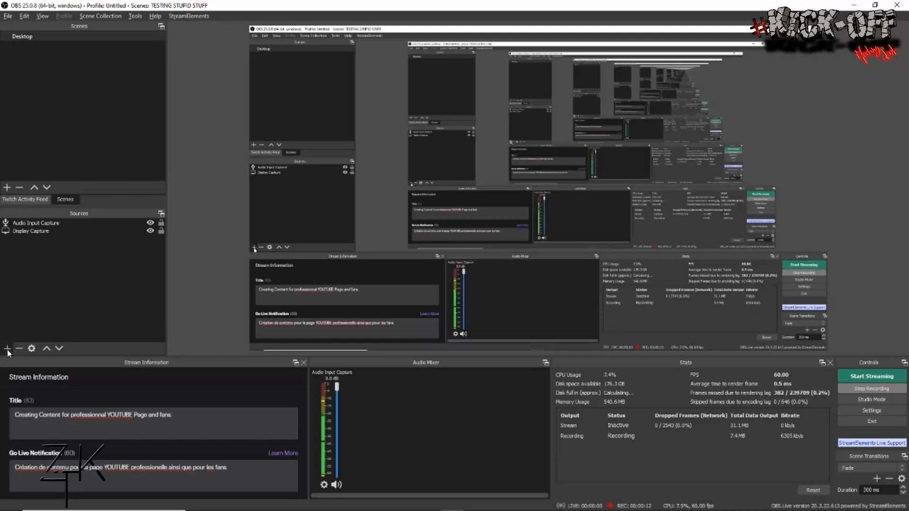
# Add a second, visible Display Capture source with its default name and set it to capture Display 1: 1920x1080 @ 0,0
pyautogui.click(7, 348)
pyautogui.moveTo(30, 342)
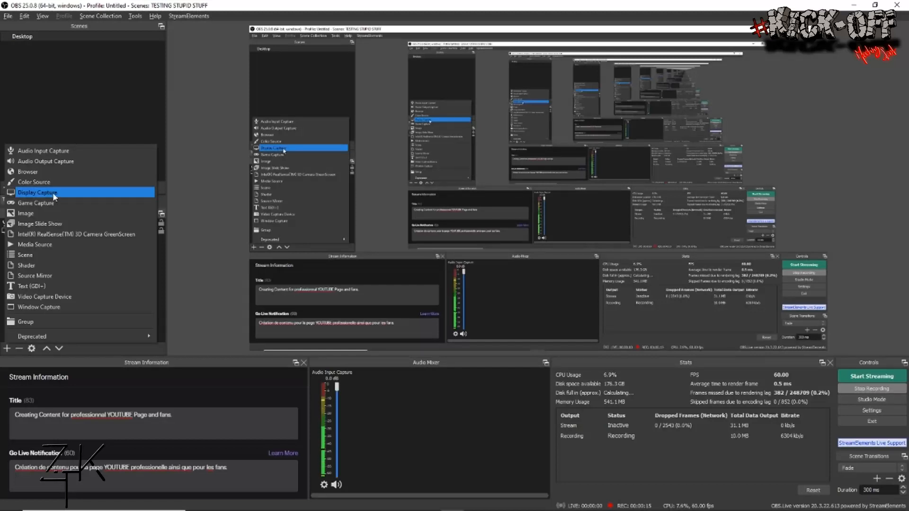
pyautogui.click(55, 194)
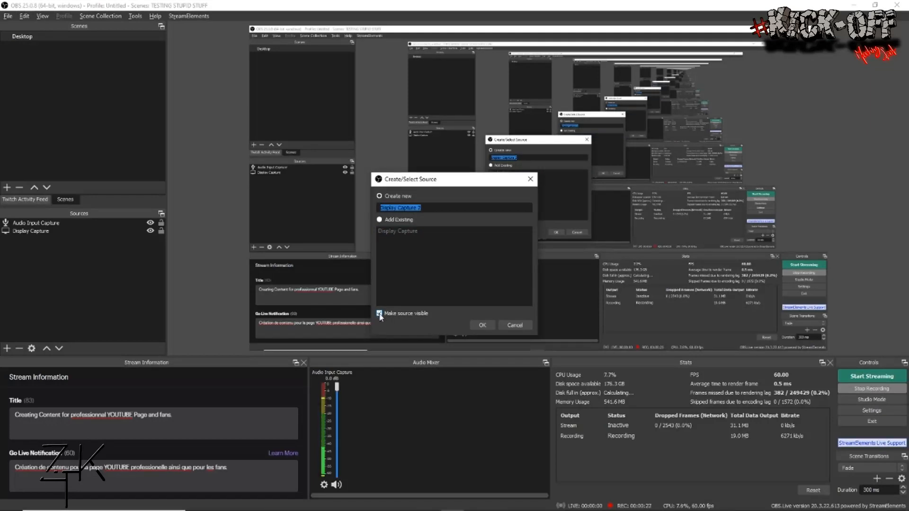
pyautogui.click(483, 325)
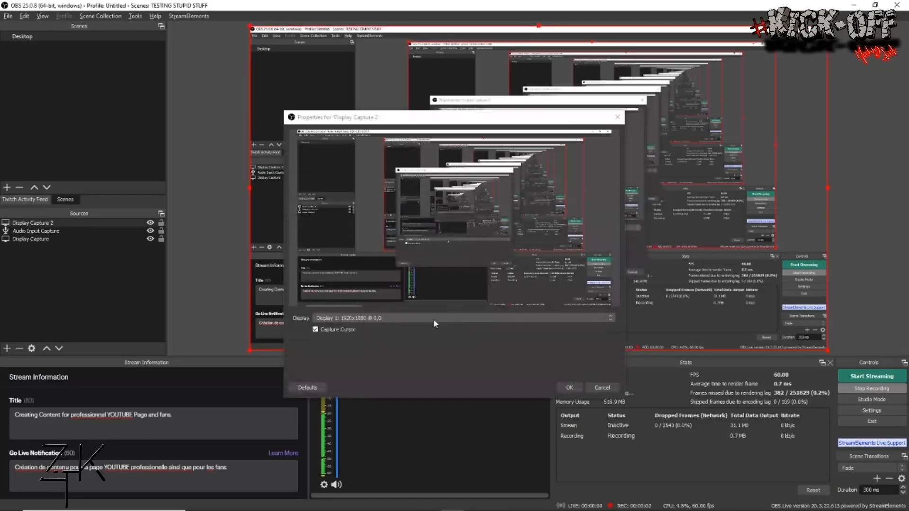
pyautogui.click(435, 320)
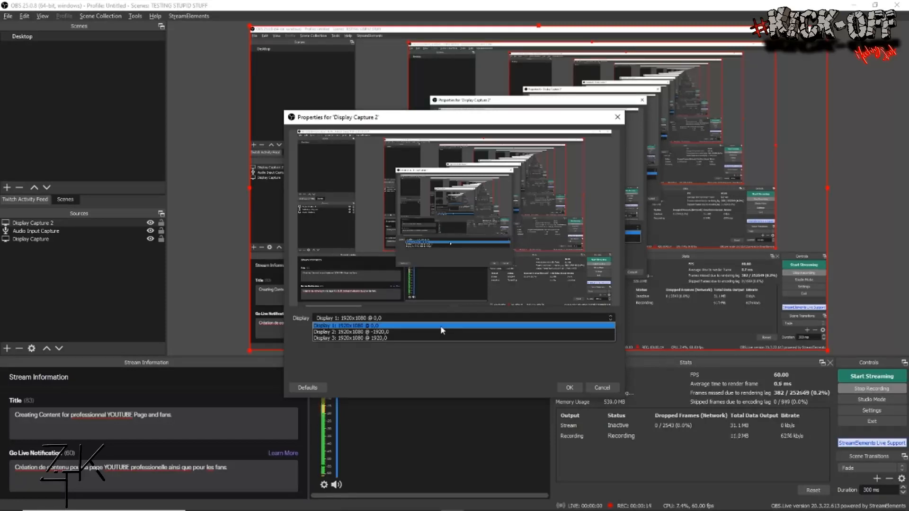
pyautogui.click(440, 325)
pyautogui.click(569, 388)
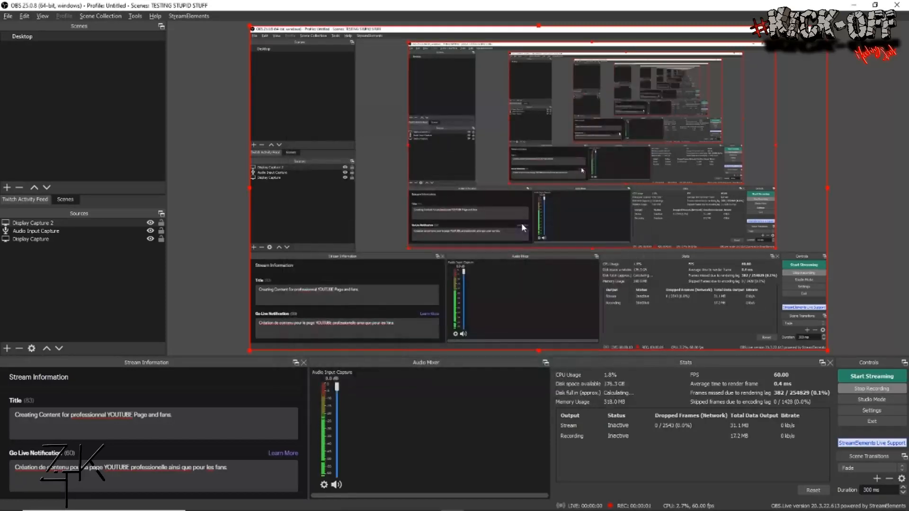
# Add a visible Game Capture source with its default name, keeping the mode that captures any fullscreen application
pyautogui.click(8, 349)
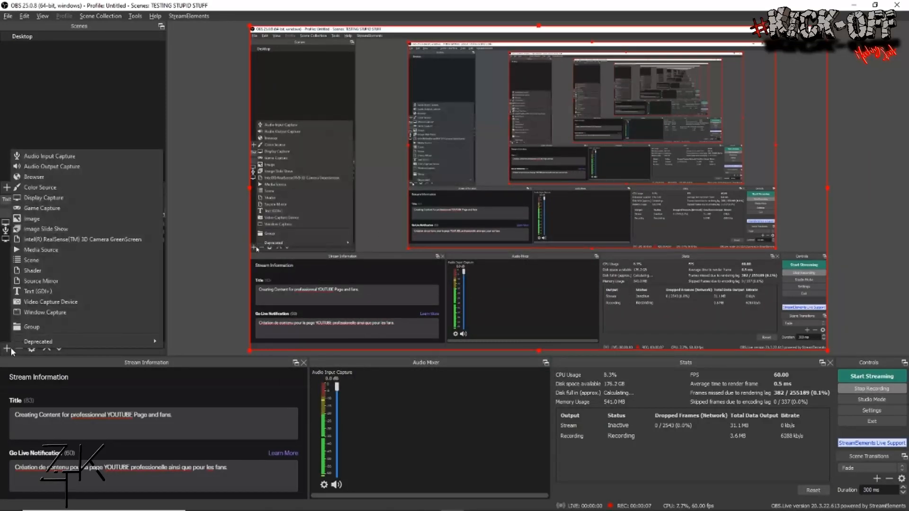
pyautogui.click(48, 209)
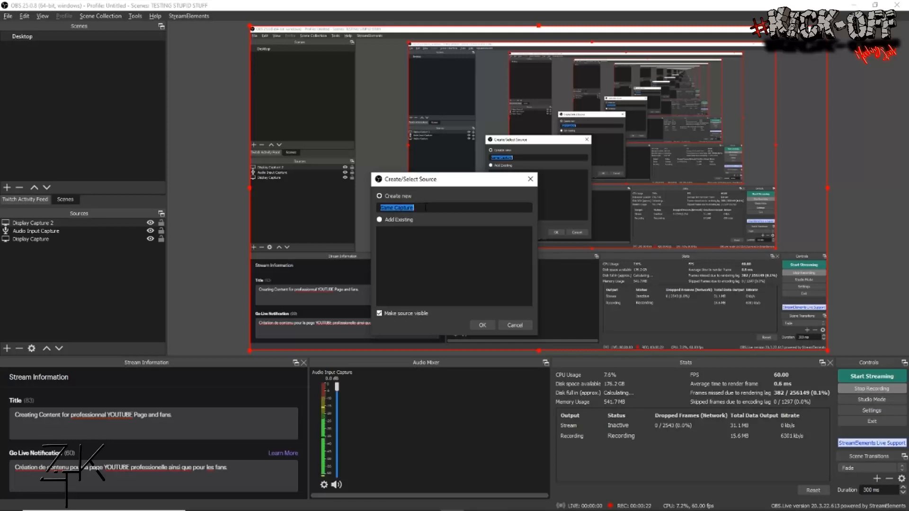
pyautogui.click(482, 325)
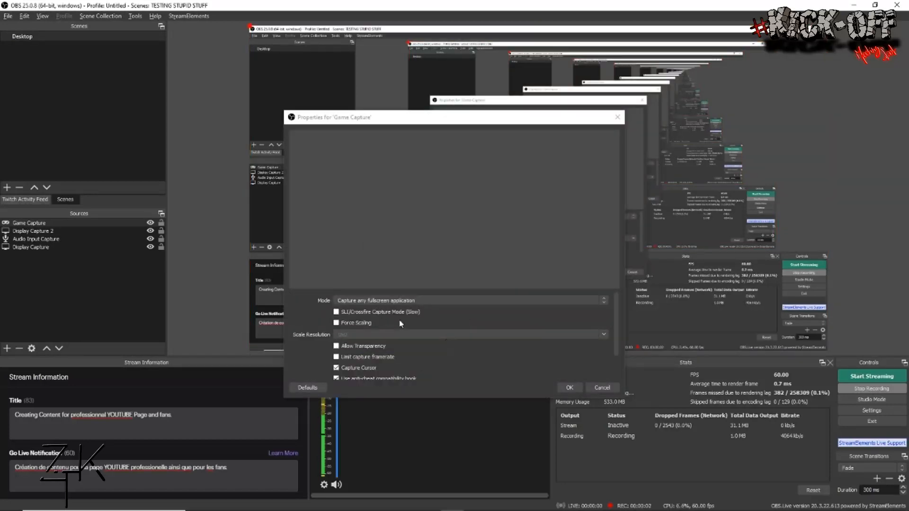
pyautogui.scroll(-1, 440, 330)
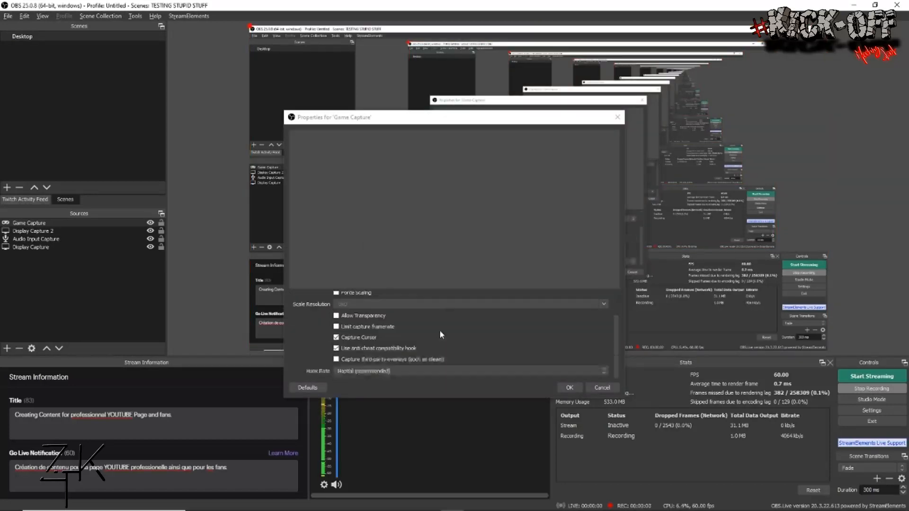
pyautogui.click(568, 387)
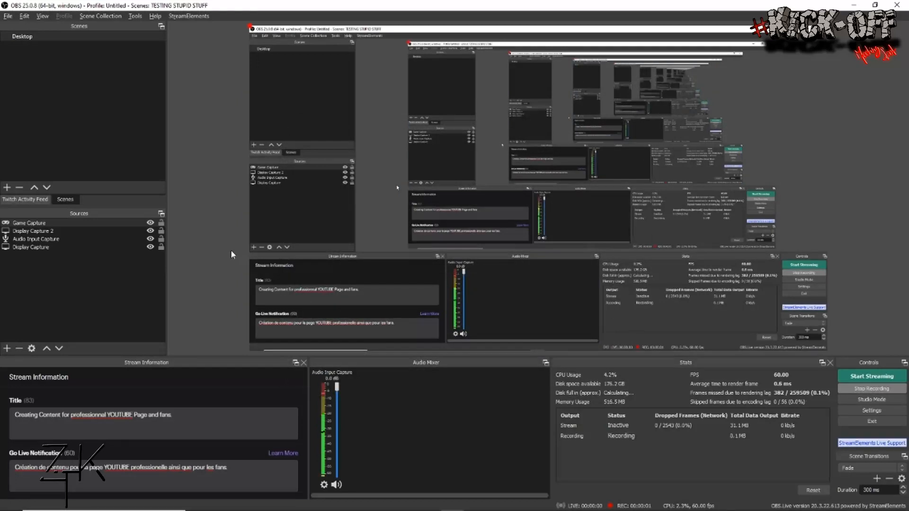
# Examine the capture mode and options in the Game Capture source's properties
pyautogui.click(61, 221)
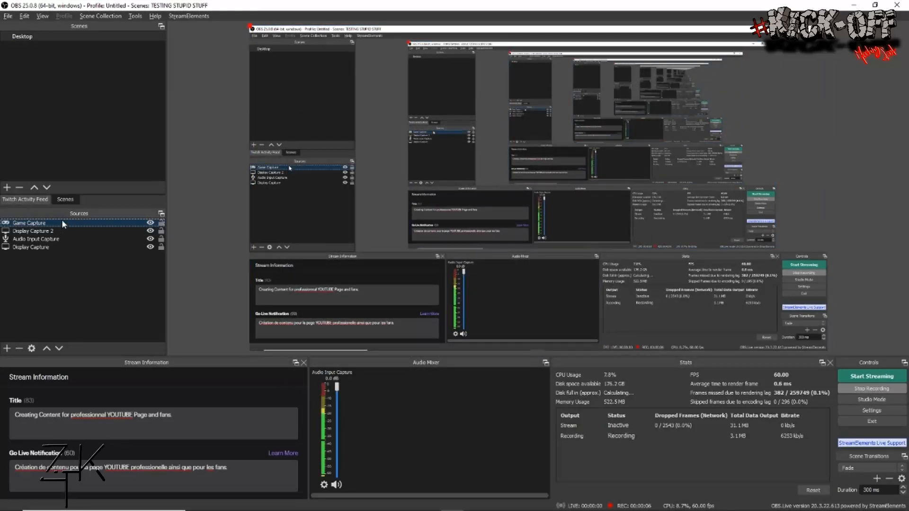
pyautogui.click(32, 350)
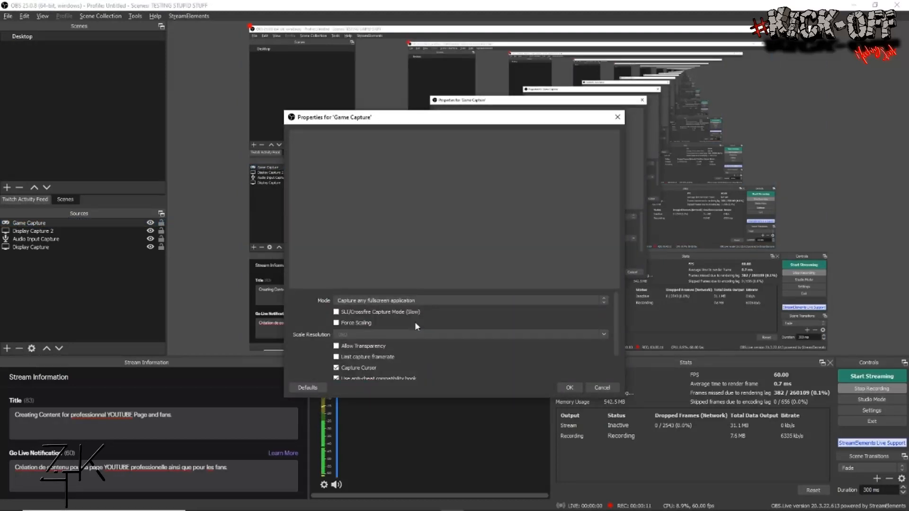
pyautogui.scroll(-1, 415, 323)
pyautogui.click(570, 388)
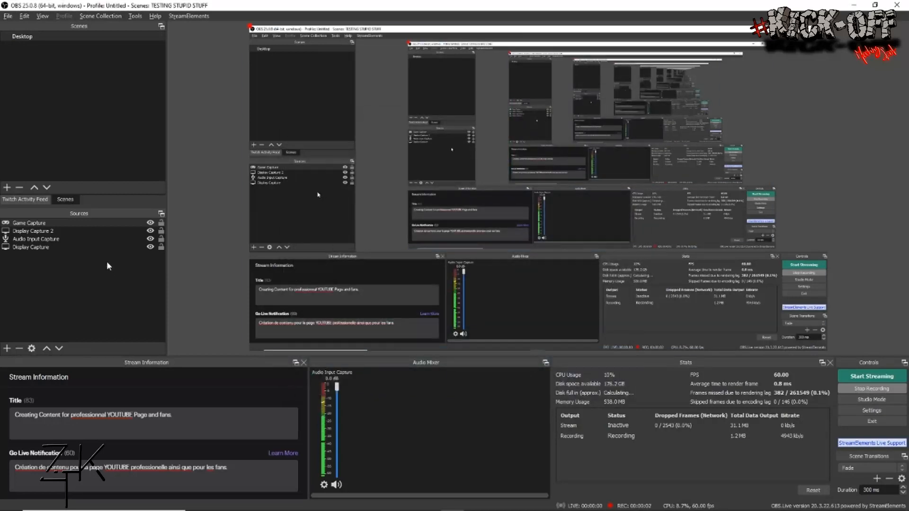
# Remove the Display Capture 2 source from the Desktop scene
pyautogui.click(60, 231)
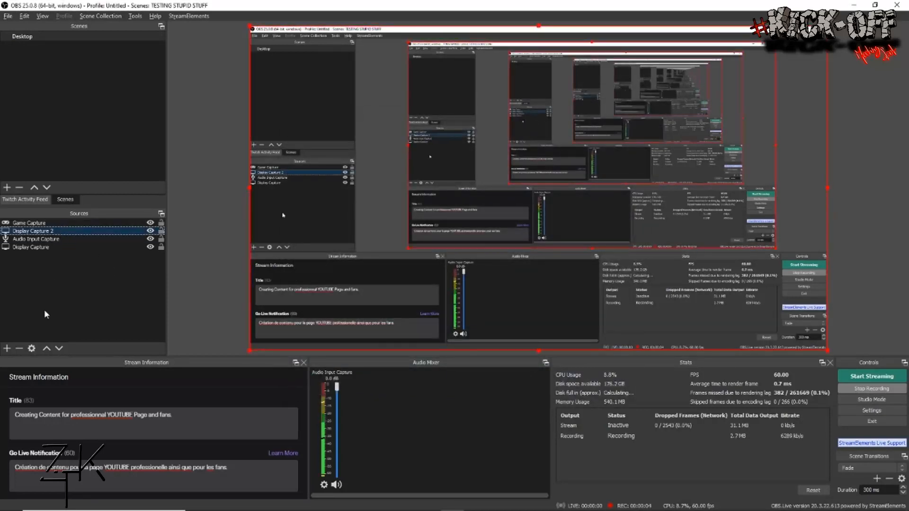
pyautogui.click(21, 348)
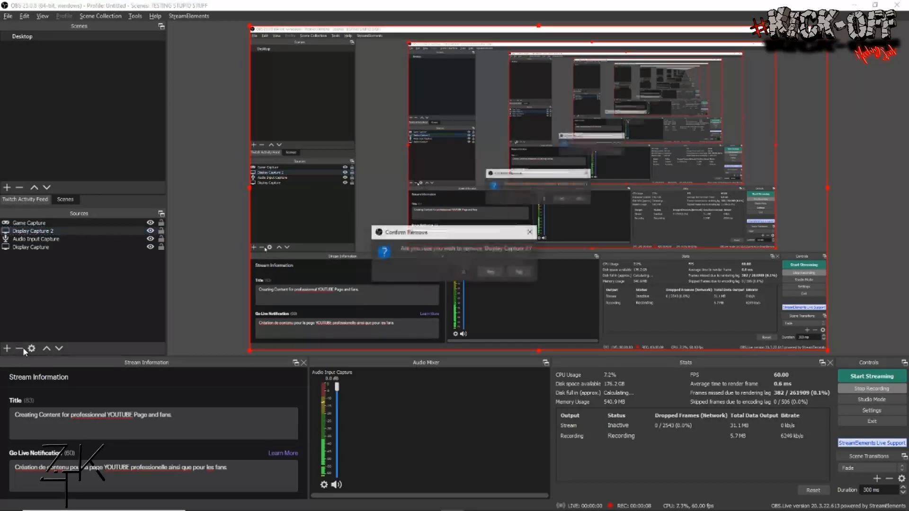
pyautogui.click(489, 273)
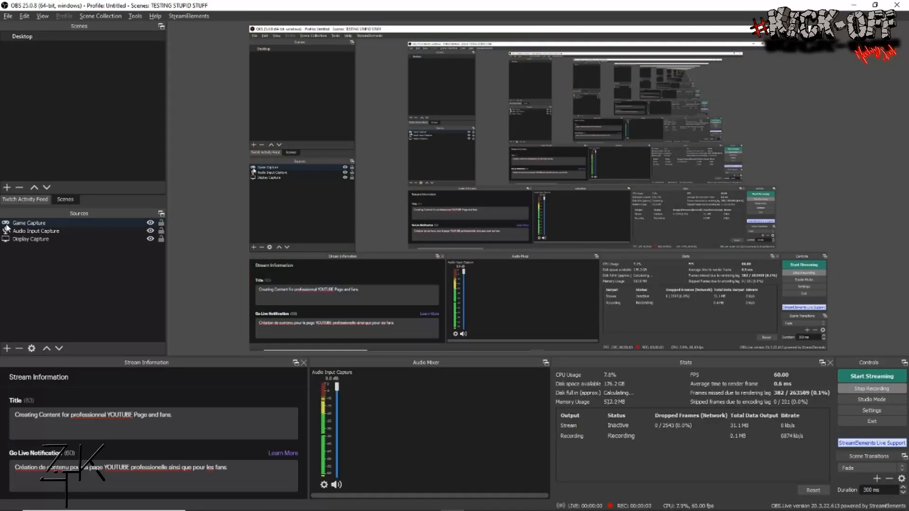
# Move Display Capture to the top of the source order, and shift Game Capture up one place and back down
pyautogui.click(48, 239)
pyautogui.moveTo(47, 239); pyautogui.dragTo(38, 222)
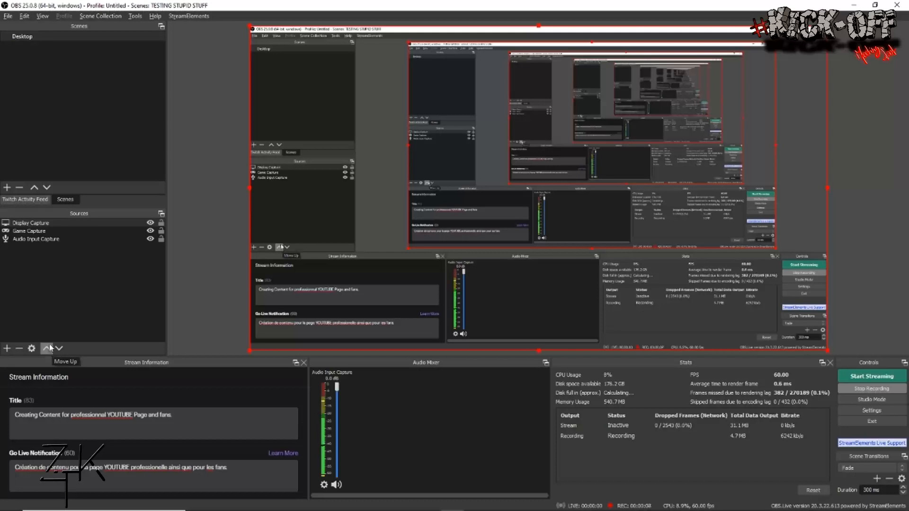
pyautogui.click(40, 232)
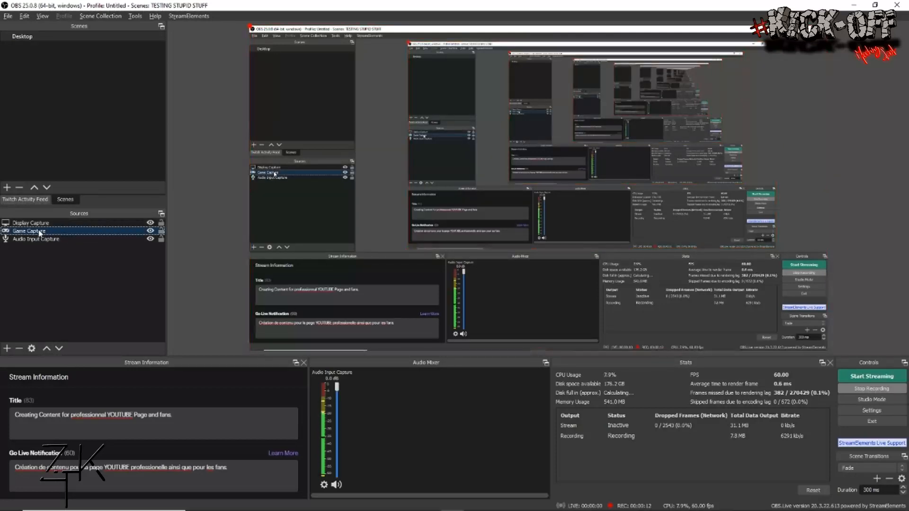
pyautogui.click(46, 349)
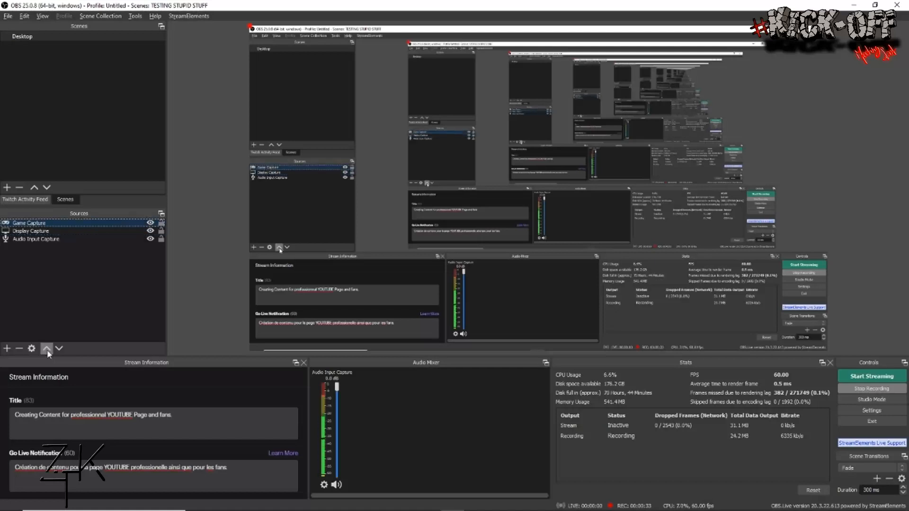
pyautogui.click(59, 348)
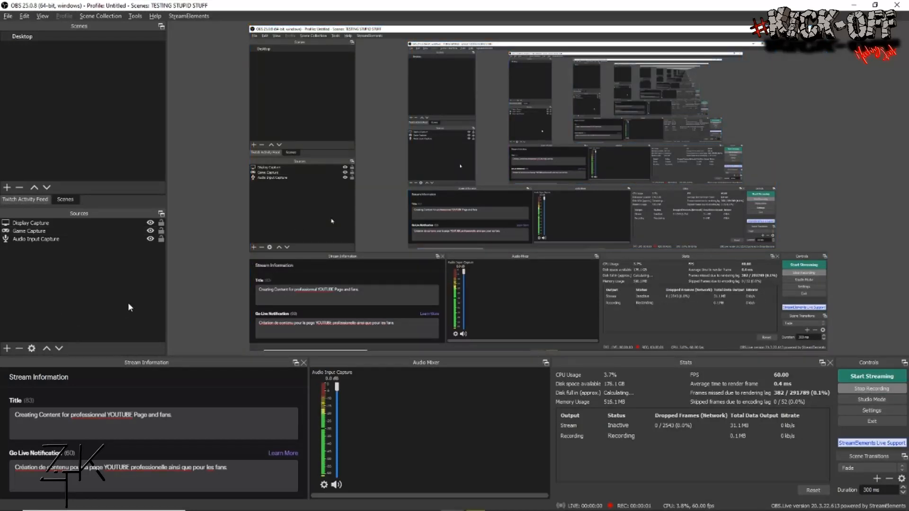
# Add an Audio Output Capture source named Desktop Audio, using the Default device
pyautogui.click(6, 348)
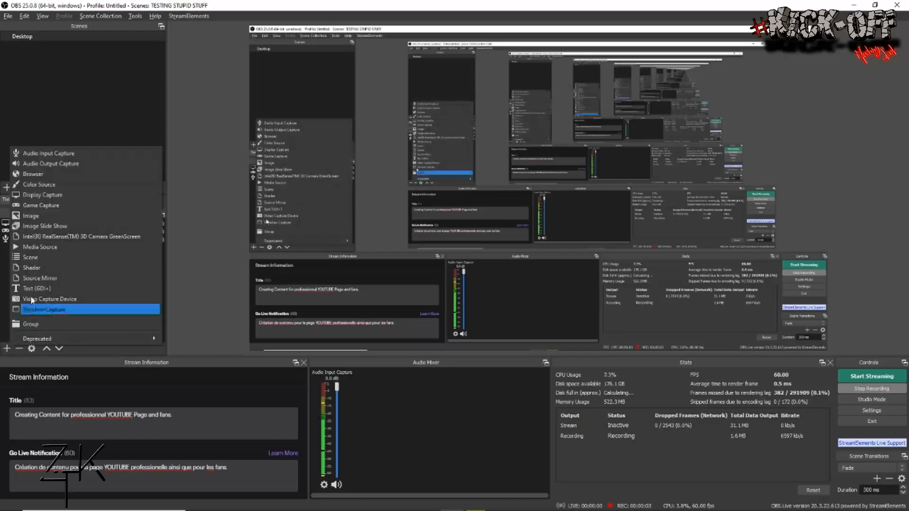
pyautogui.click(68, 166)
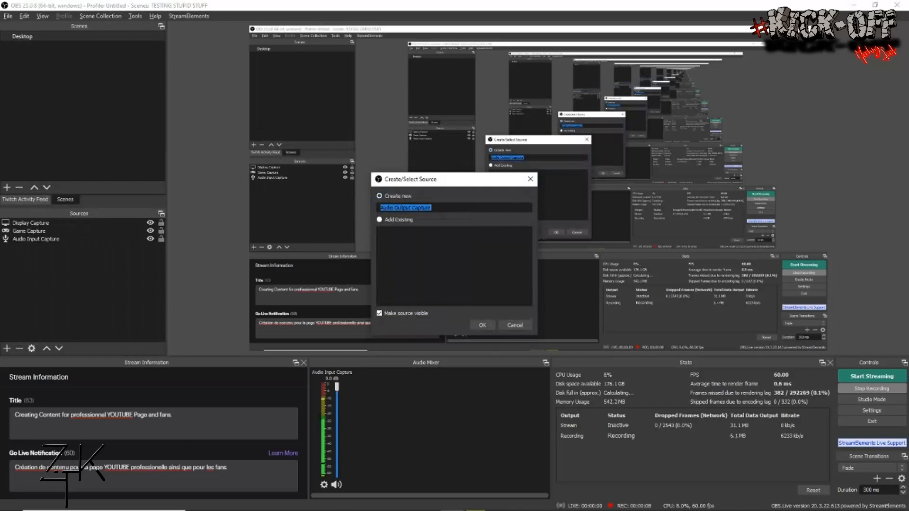
pyautogui.write('Desktop ')
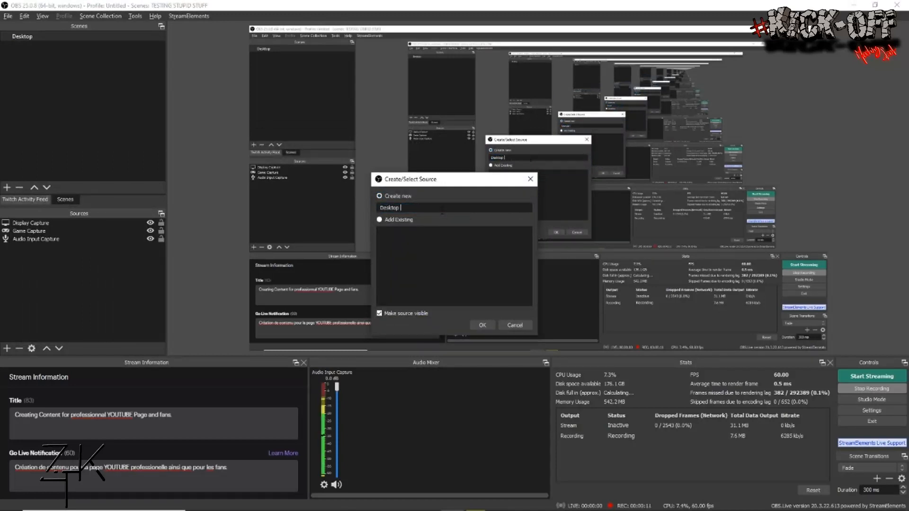
pyautogui.write('Audio')
pyautogui.click(481, 325)
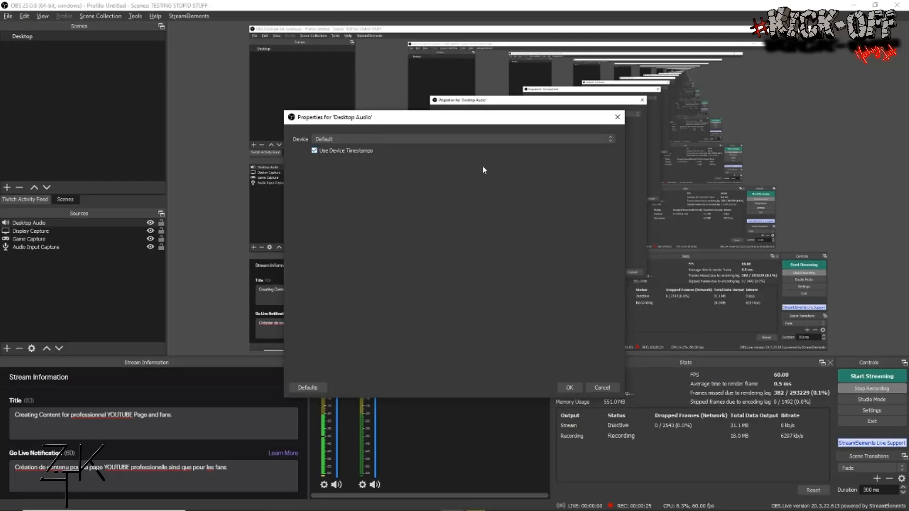
pyautogui.click(569, 388)
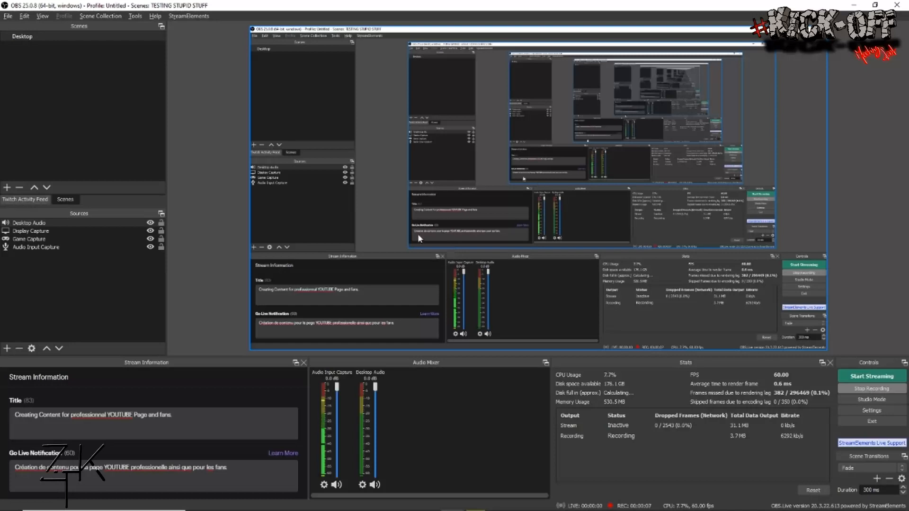
# Add an Audio Input Capture source named Microphone and set its device to Microphone (HyperX Quadcast)
pyautogui.click(7, 353)
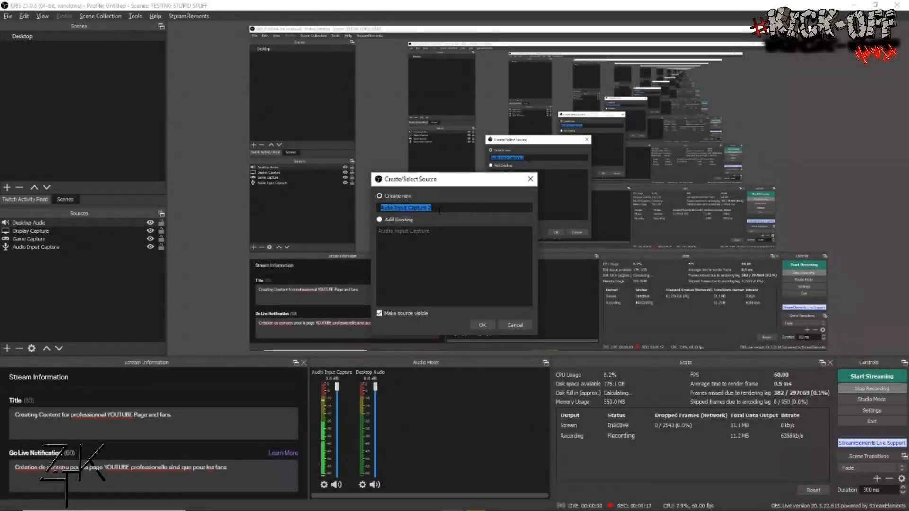
pyautogui.write('Microphone')
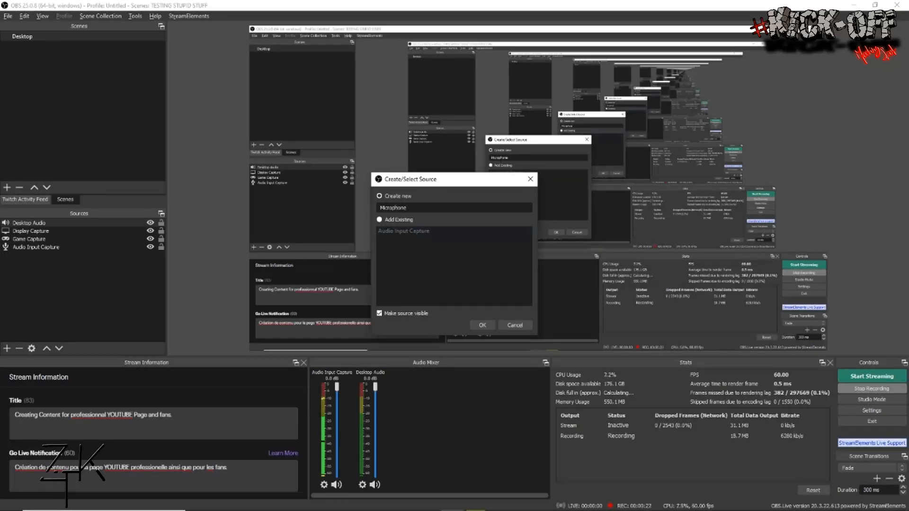
pyautogui.click(485, 327)
pyautogui.click(326, 139)
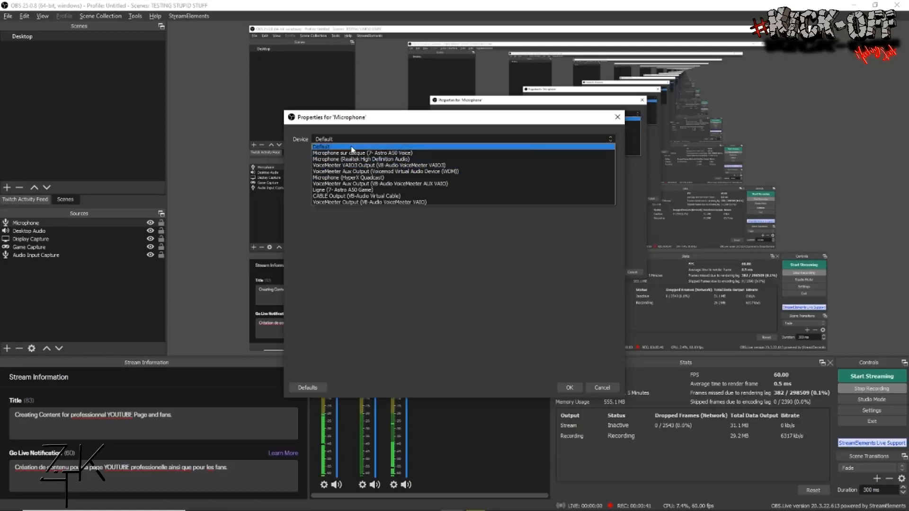
pyautogui.click(360, 178)
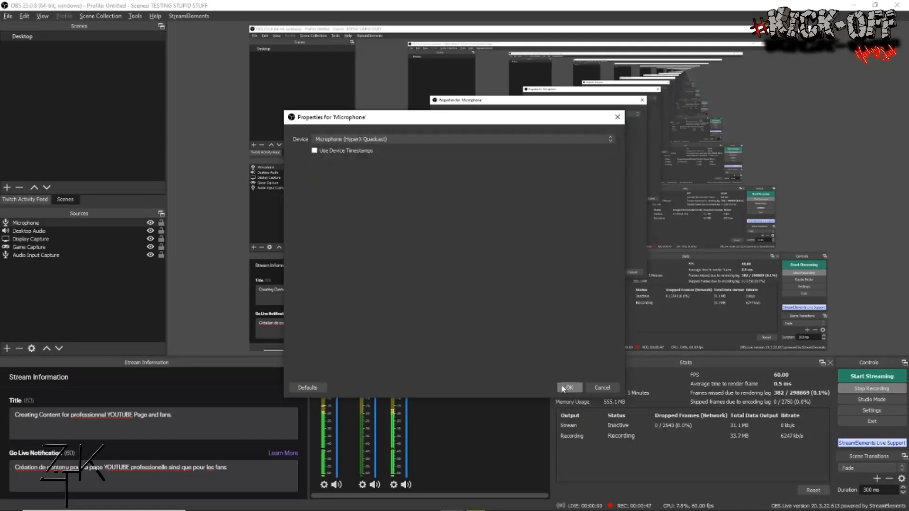
pyautogui.click(567, 387)
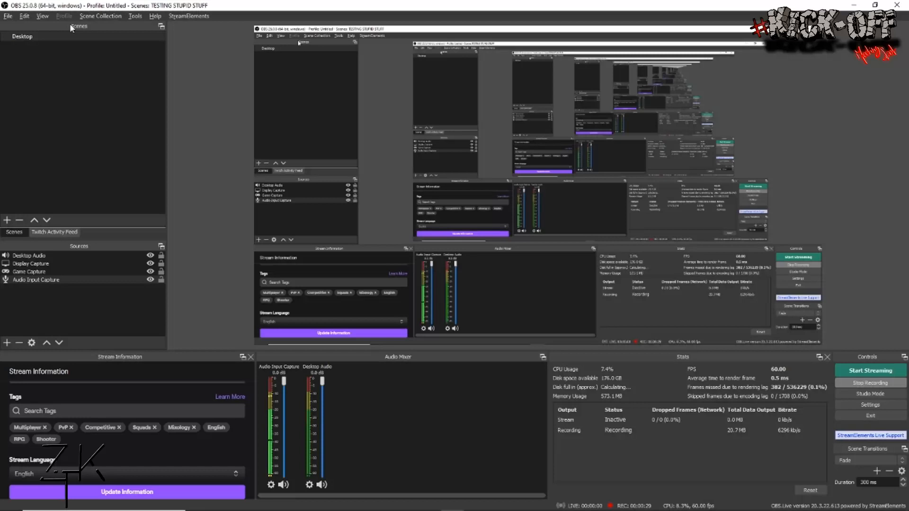
# Undock the Scenes dock and dock it again in its original place
pyautogui.moveTo(70, 22); pyautogui.dragTo(890, 166)
pyautogui.moveTo(833, 26); pyautogui.dragTo(83, 58)
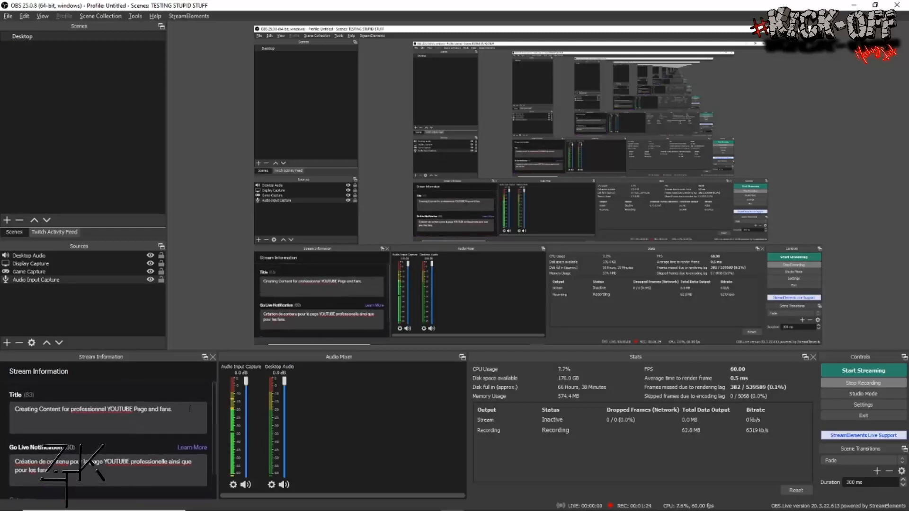
# Set the stream category to League of Legends in the stream information
pyautogui.tripleClick(140, 415)
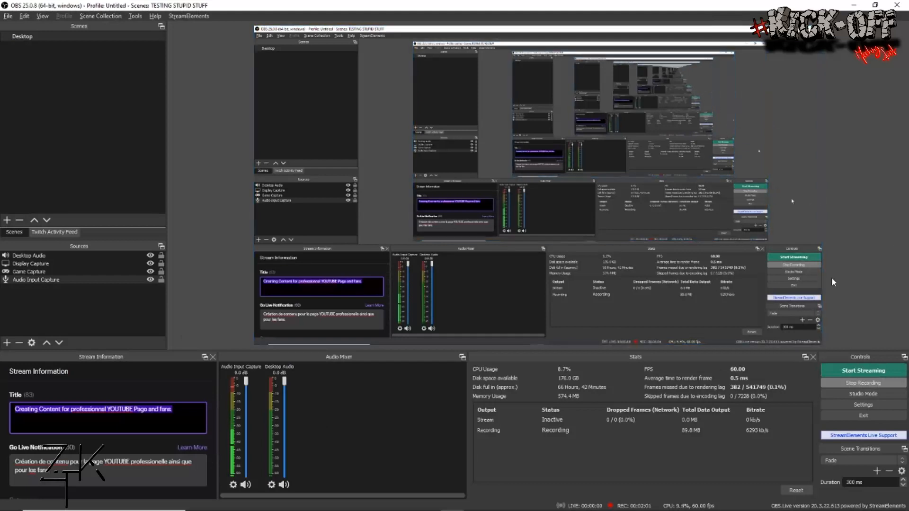
pyautogui.scroll(-3, 121, 436)
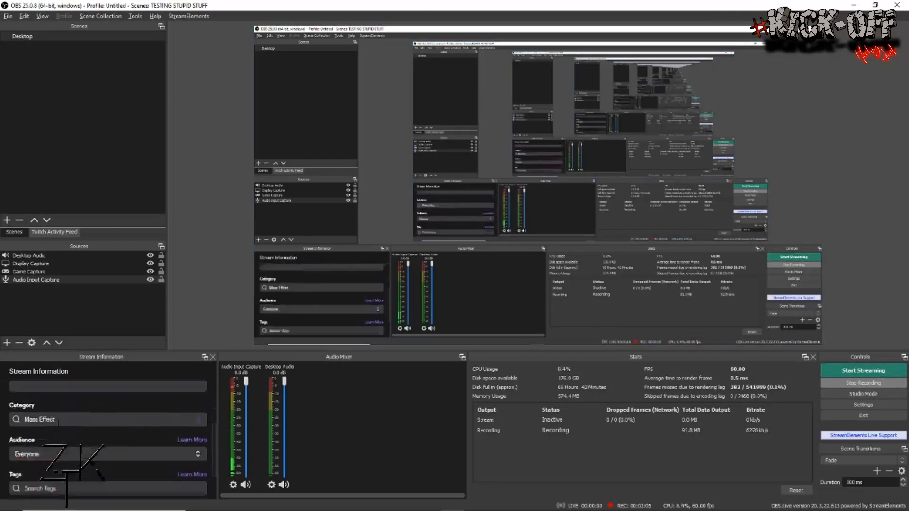
pyautogui.click(67, 420)
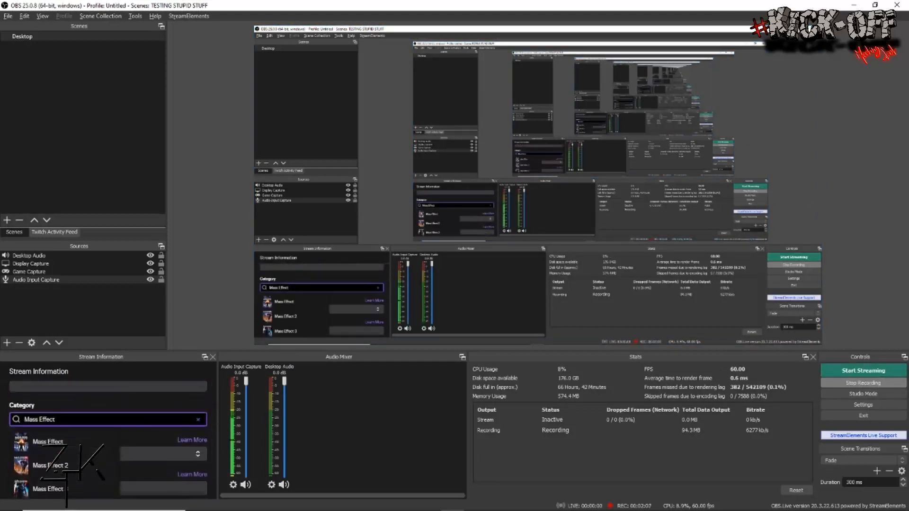
pyautogui.write('League')
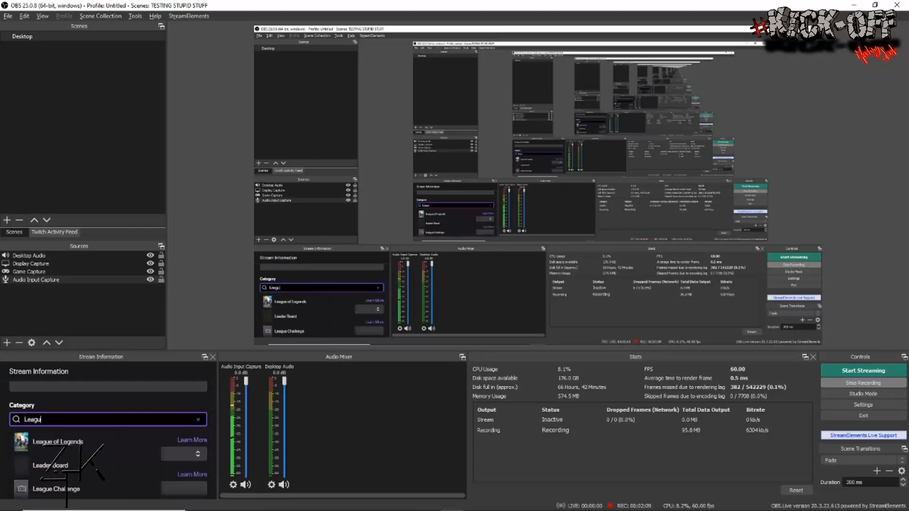
pyautogui.click(82, 444)
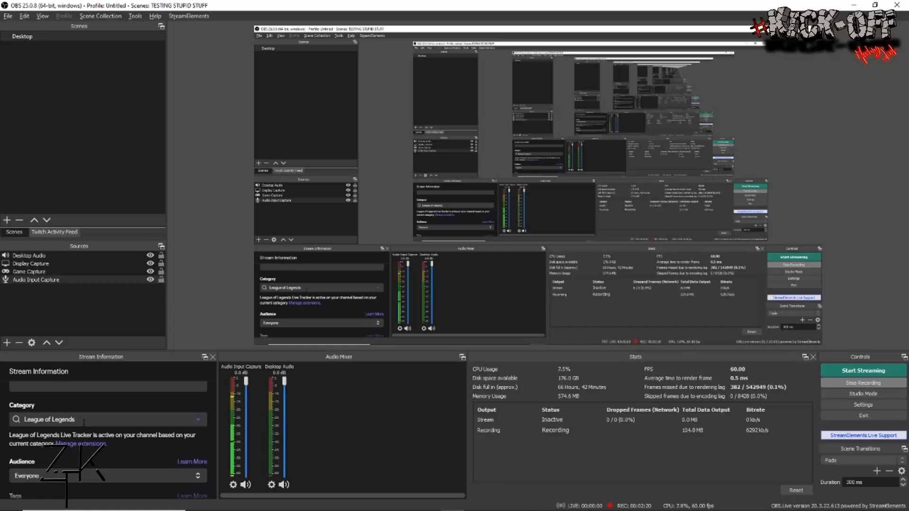
# Review the audience choices, tags and stream language list in the stream information without changing them
pyautogui.scroll(-2, 86, 423)
pyautogui.click(54, 431)
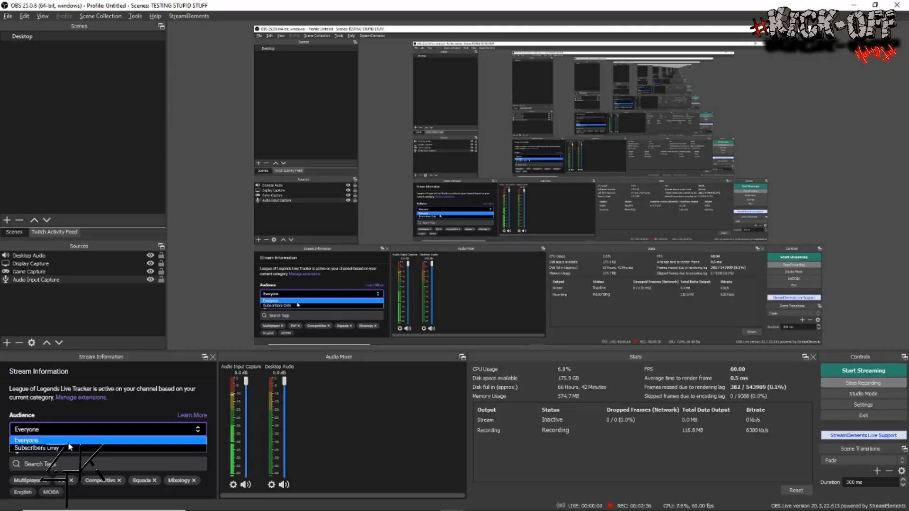
pyautogui.scroll(-2, 62, 460)
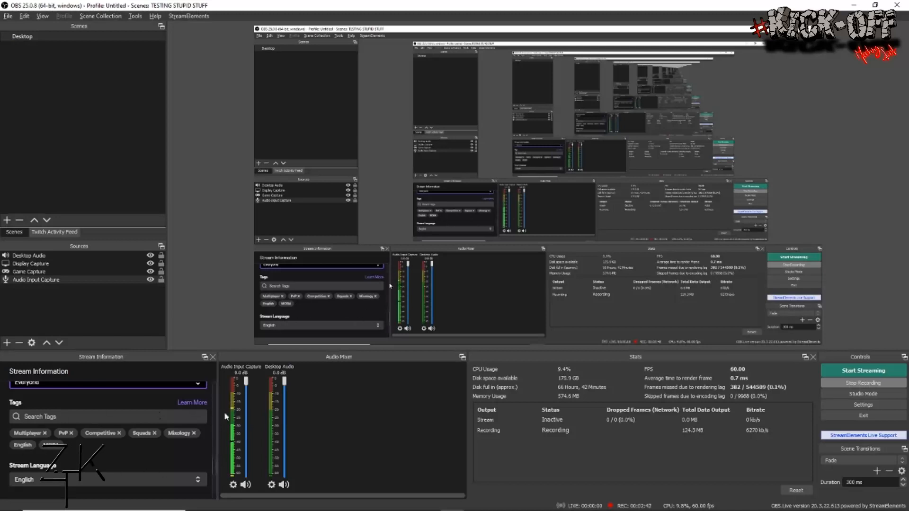
pyautogui.scroll(-2, 84, 450)
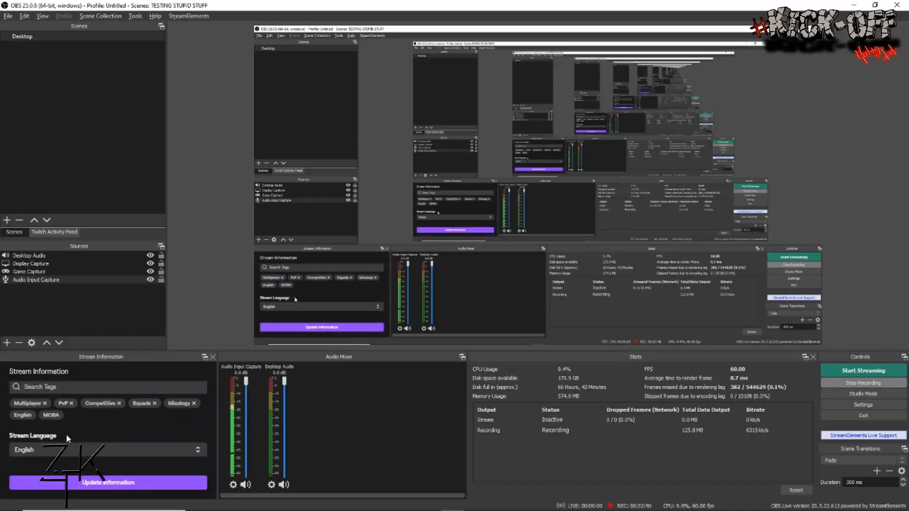
pyautogui.click(109, 454)
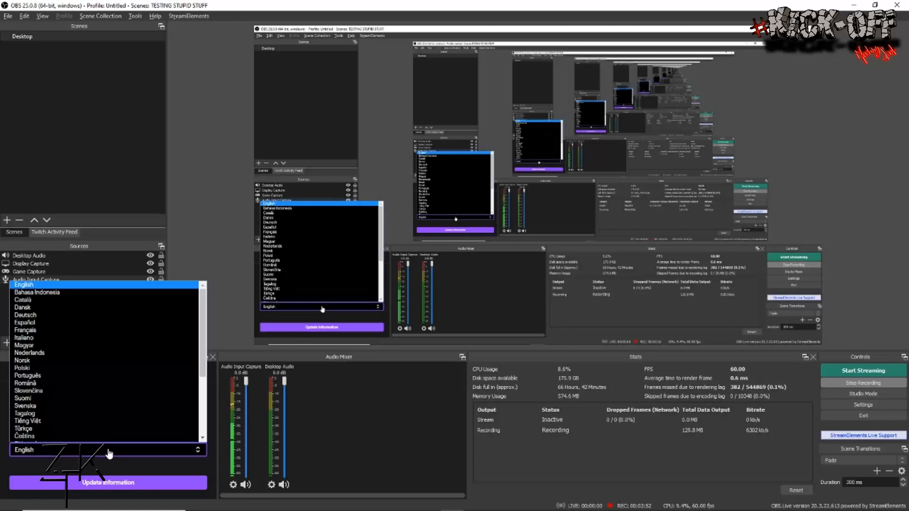
pyautogui.click(110, 454)
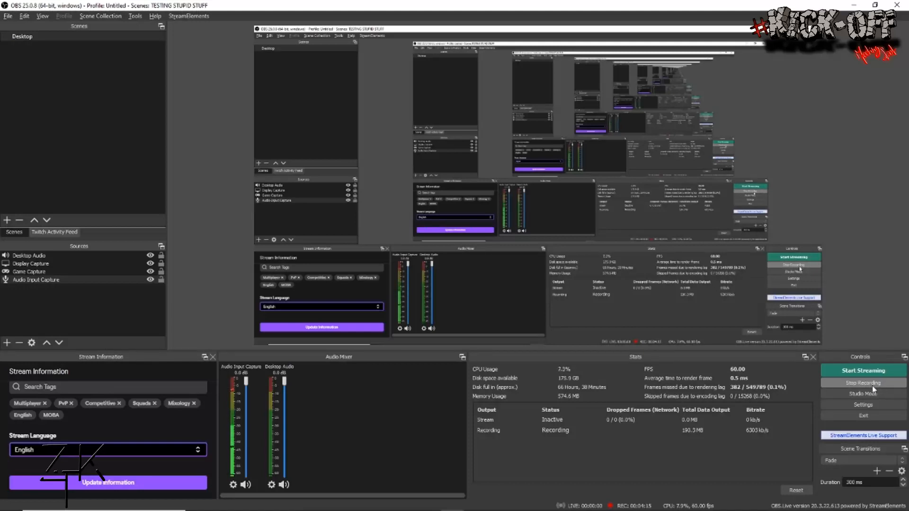
# Turn on Studio Mode to view the preview and program side by side, and turn it off again
pyautogui.click(878, 395)
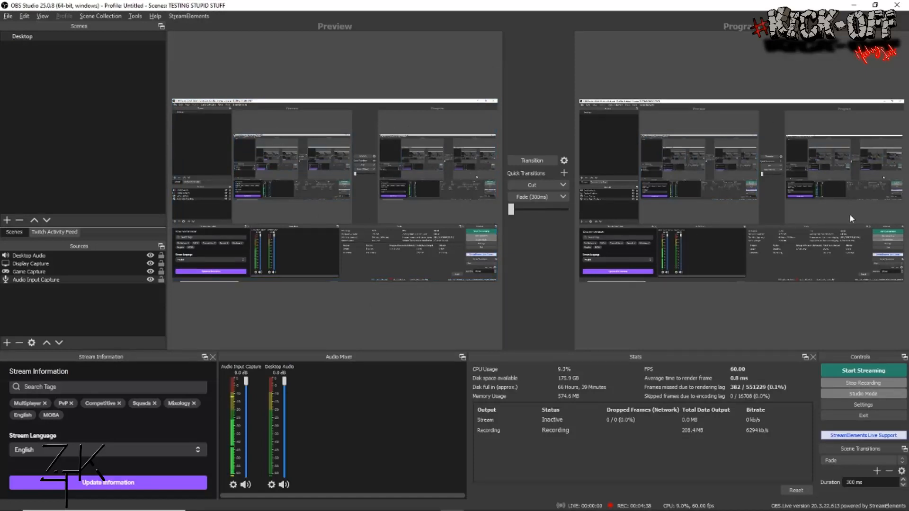
pyautogui.click(879, 395)
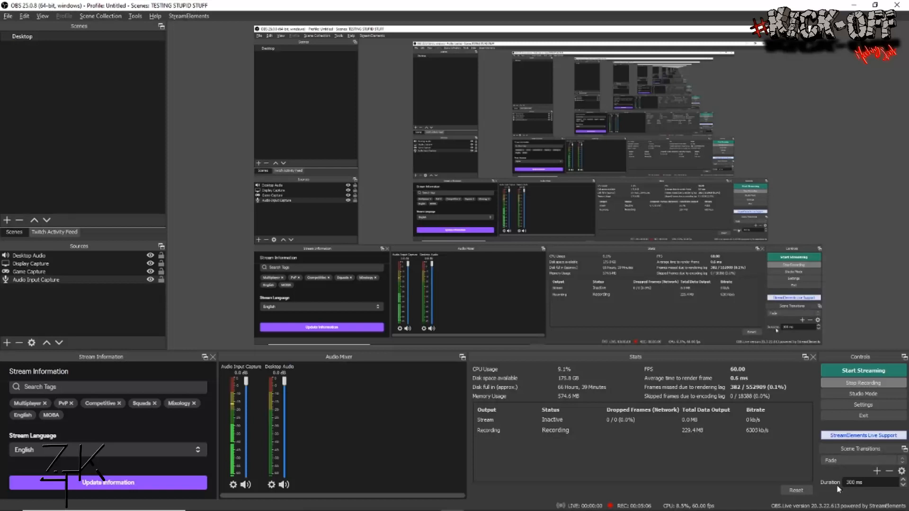
# Try the Acri, Rachni and System themes in the general settings and return to Dark (Default)
pyautogui.click(873, 406)
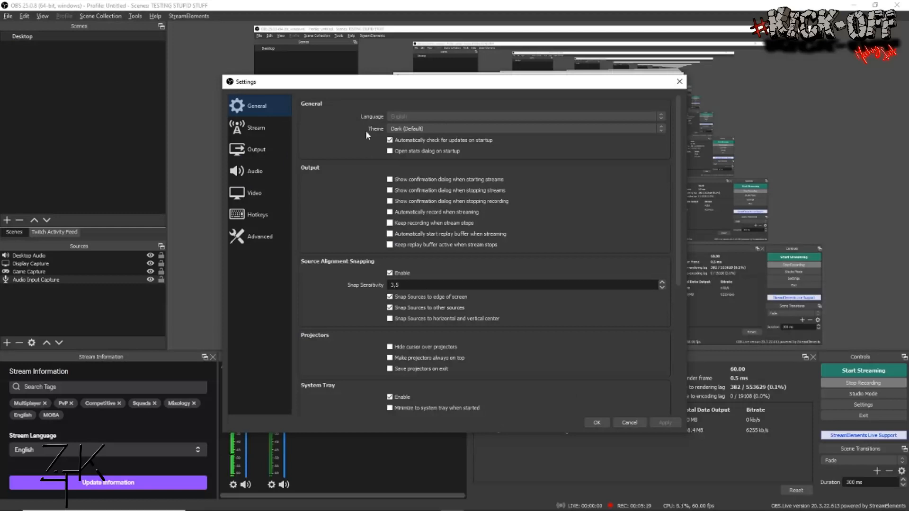
pyautogui.click(400, 128)
pyautogui.click(397, 136)
pyautogui.click(408, 133)
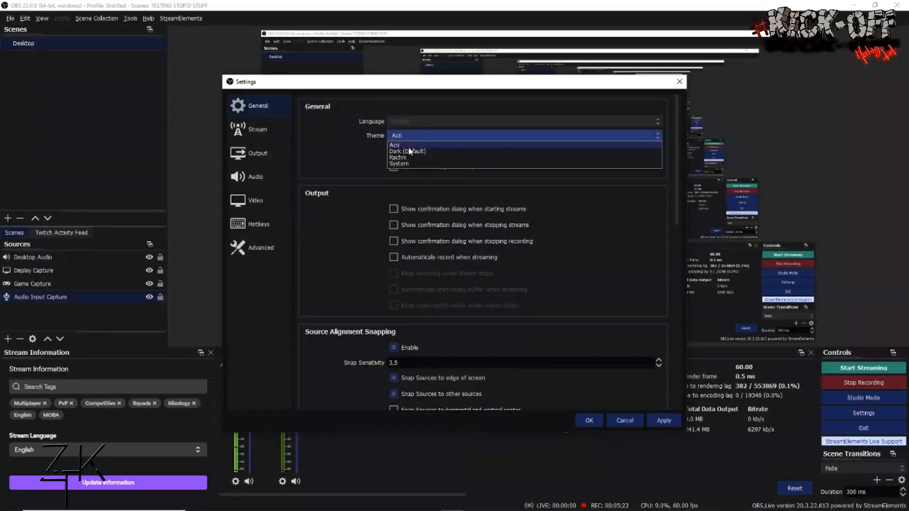
pyautogui.click(410, 157)
pyautogui.click(420, 139)
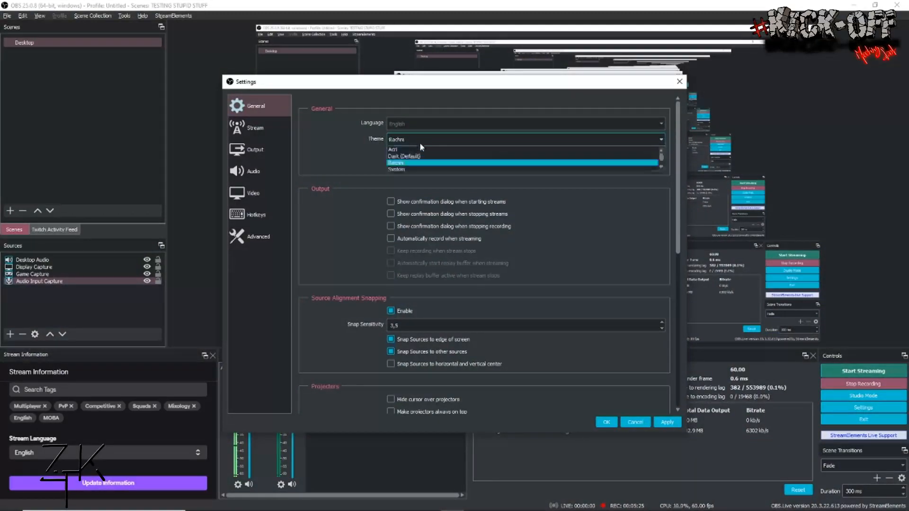
pyautogui.click(414, 169)
pyautogui.click(416, 124)
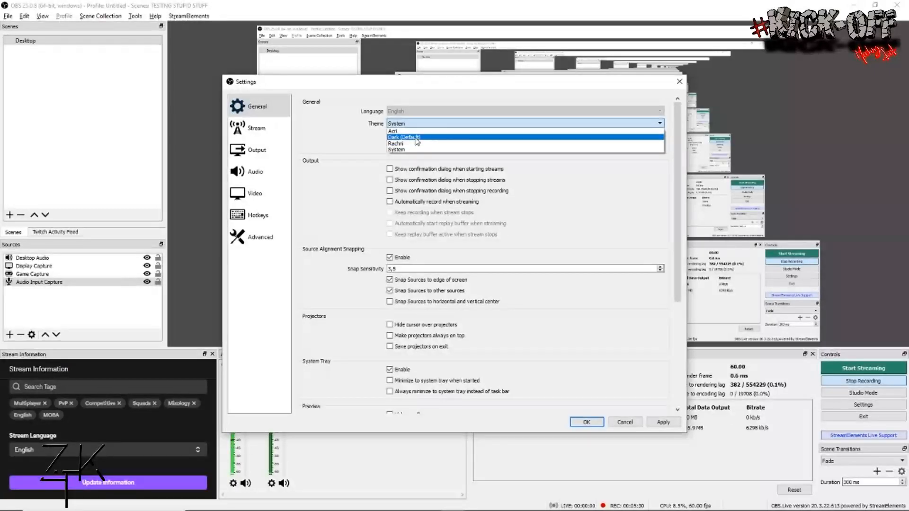
pyautogui.click(416, 138)
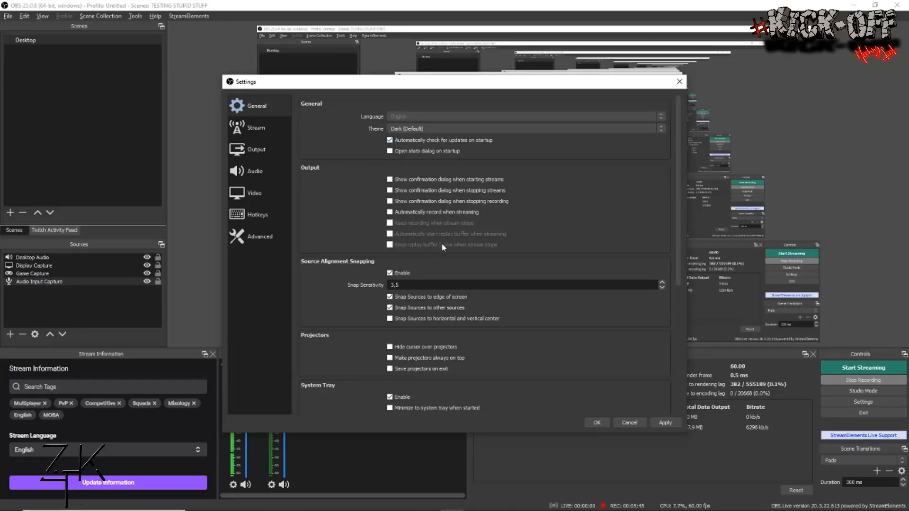
# Look through the general settings, from the output and snapping options to Studio Mode and Multiview
pyautogui.scroll(-5, 422, 303)
pyautogui.scroll(5, 427, 316)
pyautogui.scroll(-5, 429, 310)
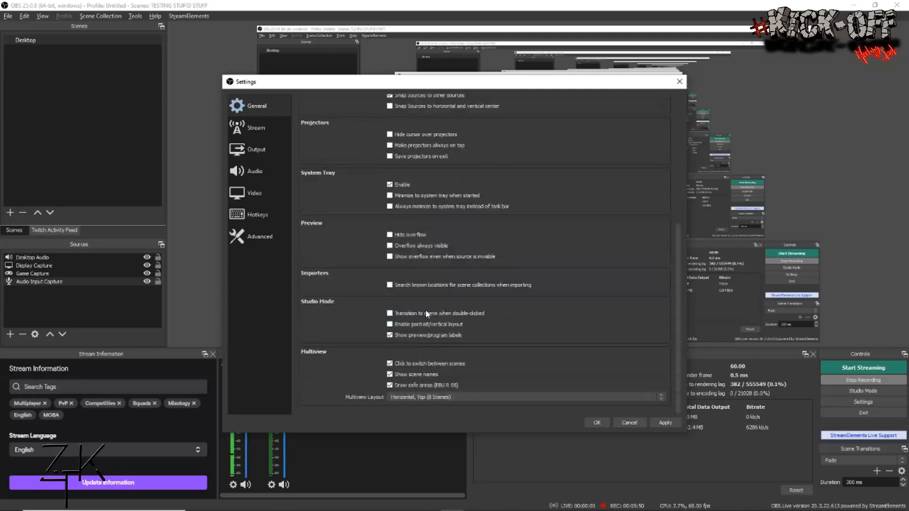
pyautogui.scroll(4, 424, 309)
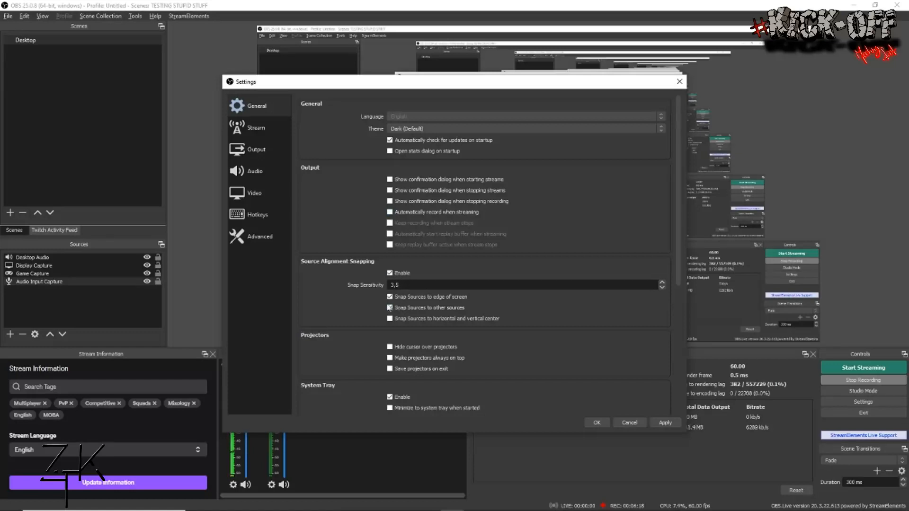
pyautogui.scroll(-5, 354, 304)
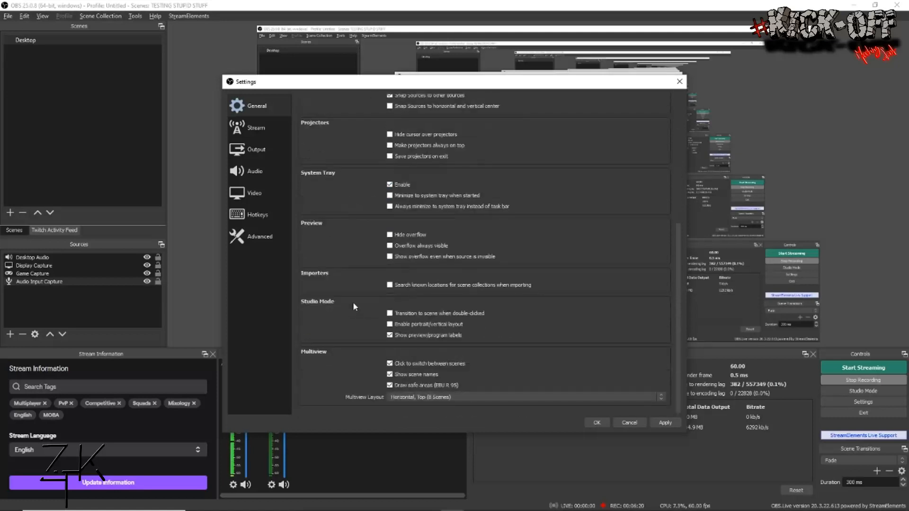
pyautogui.scroll(5, 353, 302)
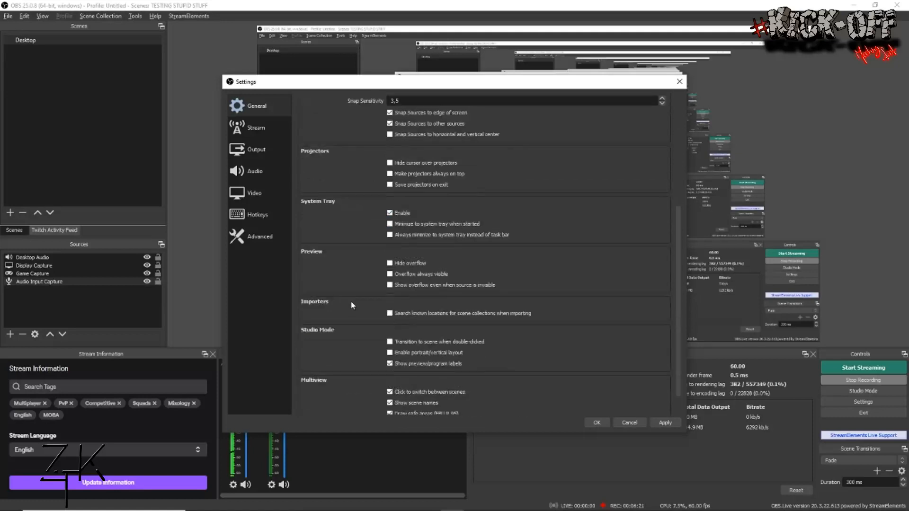
# Choose Twitch as the streaming service and Auto (Recommended) as its server
pyautogui.click(257, 129)
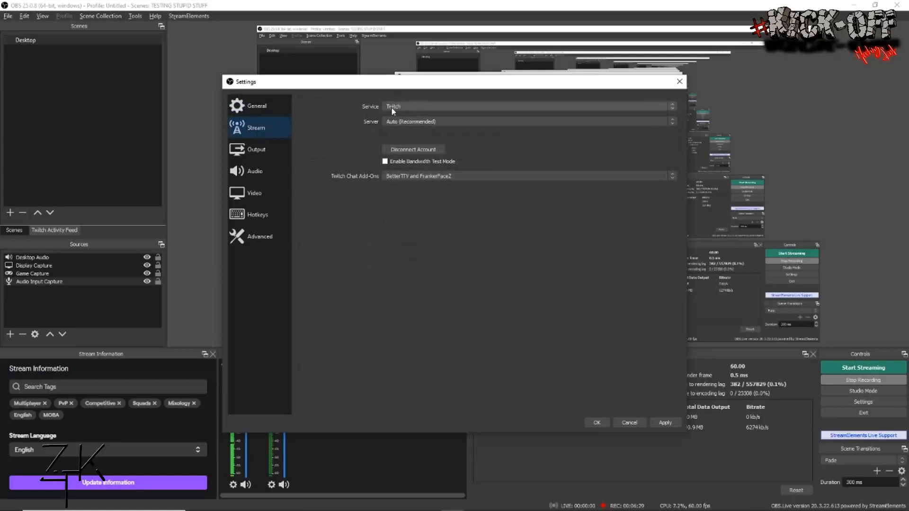
pyautogui.click(404, 106)
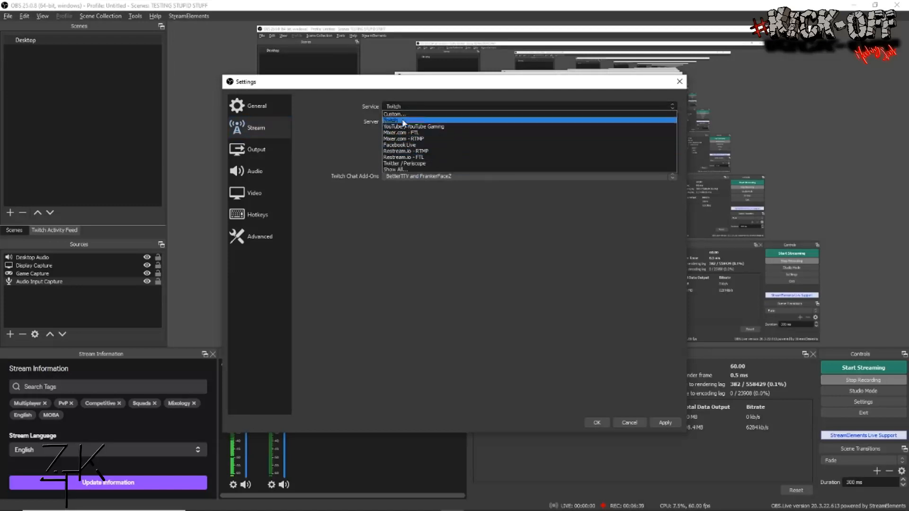
pyautogui.click(403, 120)
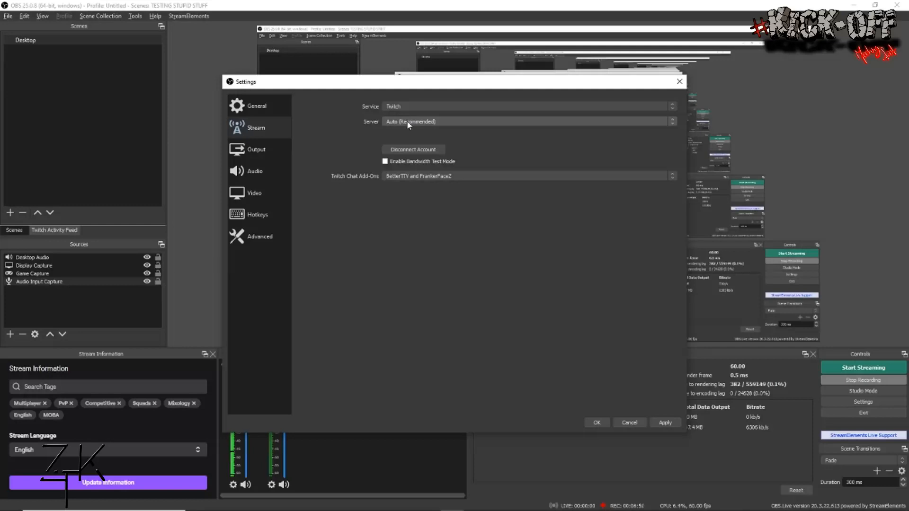
pyautogui.click(408, 120)
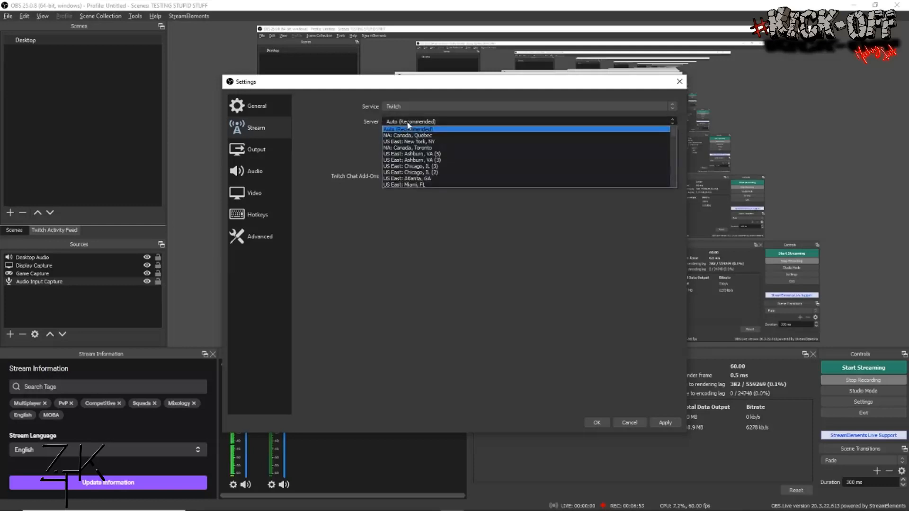
pyautogui.scroll(-15, 408, 161)
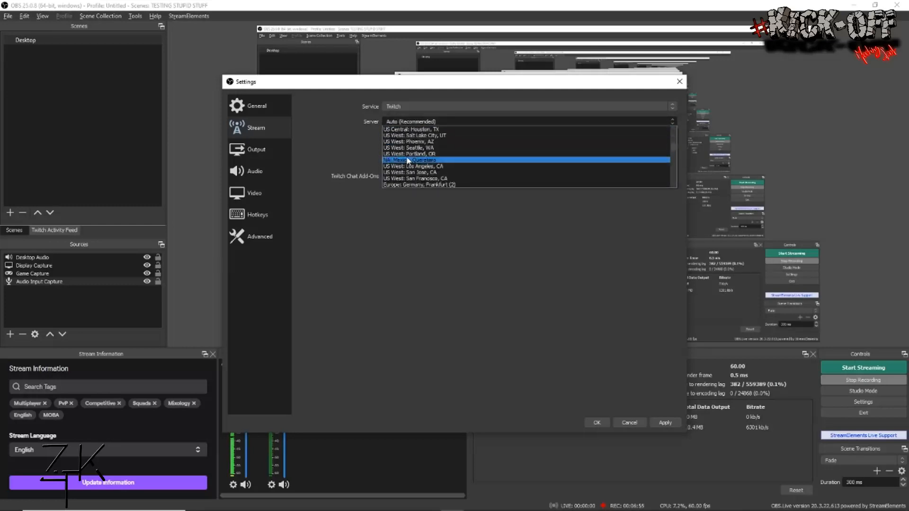
pyautogui.scroll(15, 407, 164)
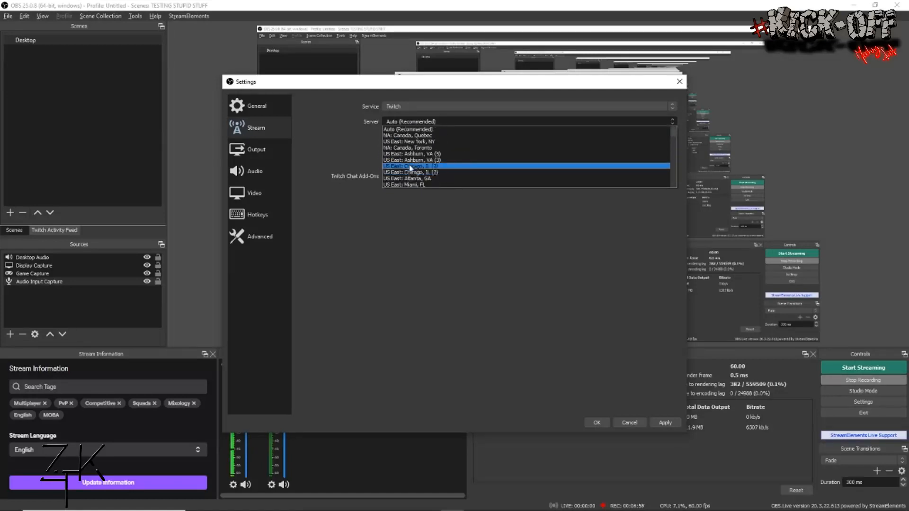
pyautogui.click(393, 130)
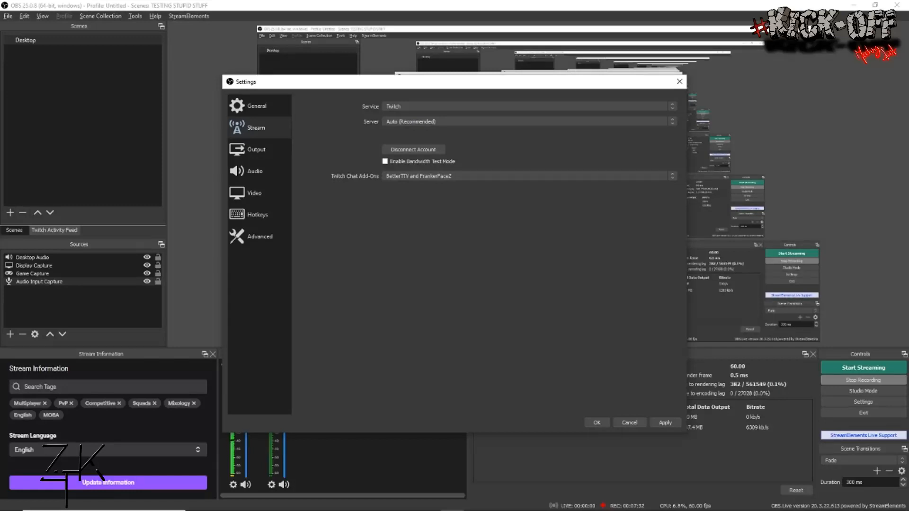
pyautogui.click(387, 146)
# Examine the streaming output, audio device and video resolution settings
pyautogui.click(263, 152)
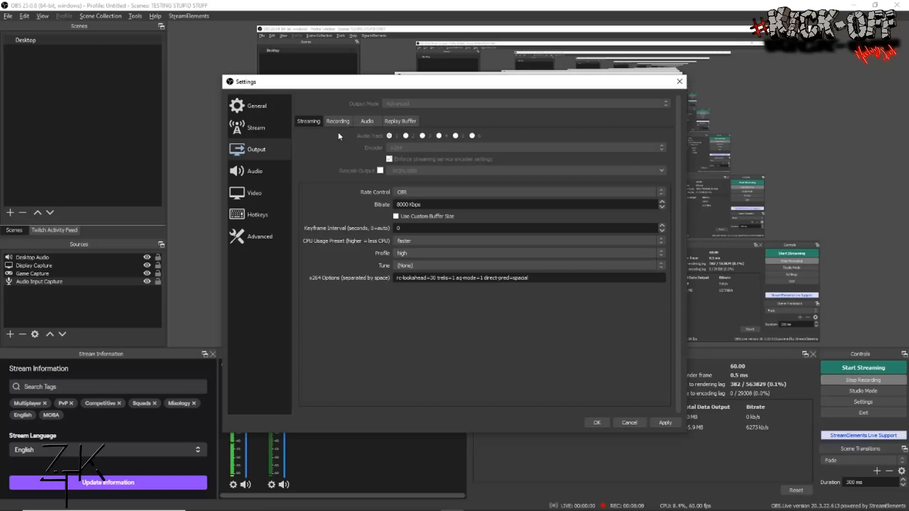
pyautogui.click(274, 172)
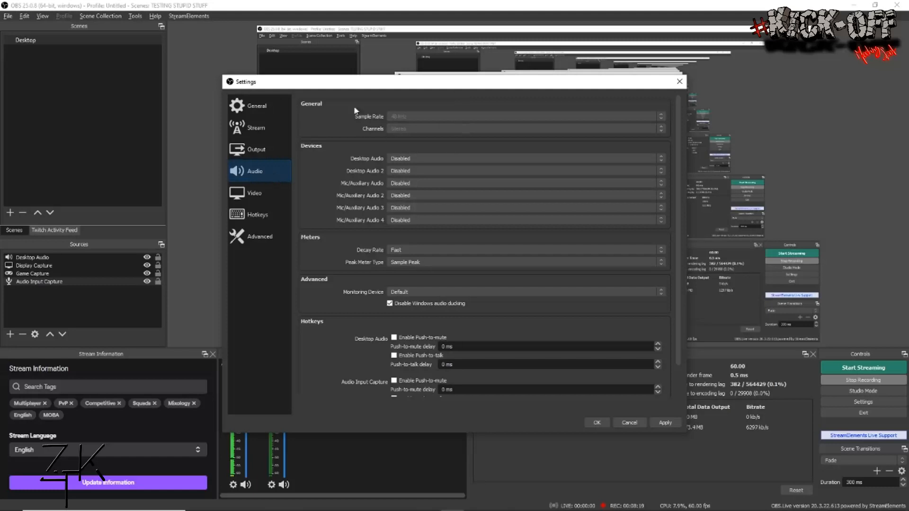
pyautogui.scroll(-2, 360, 301)
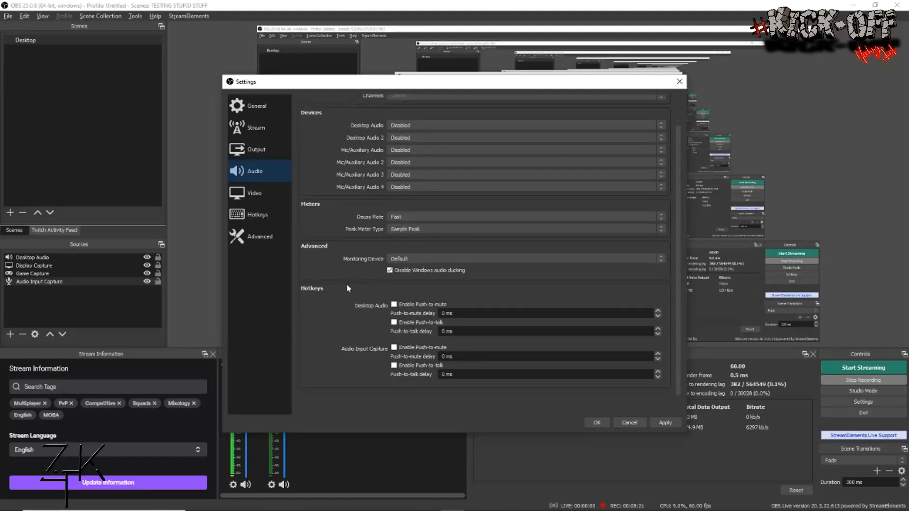
pyautogui.click(266, 195)
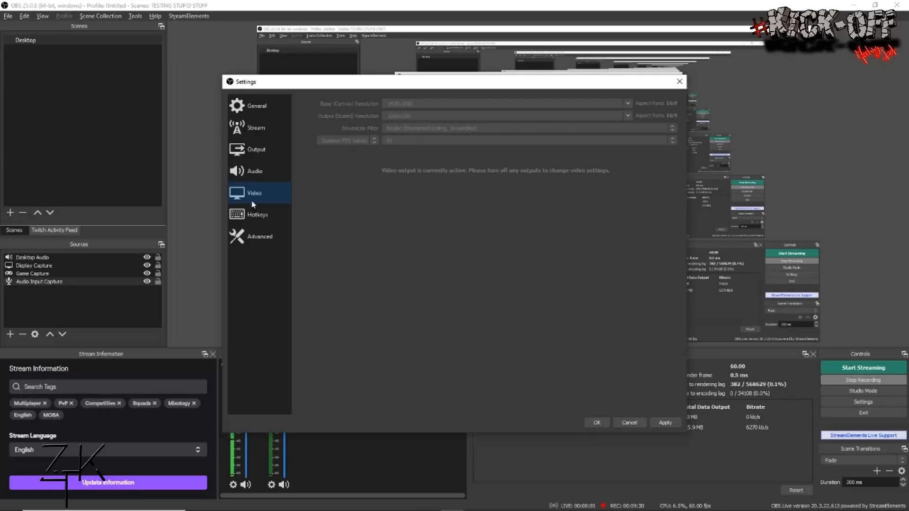
# Look through the available hotkey assignments for streaming, recording, scenes and audio sources
pyautogui.click(273, 215)
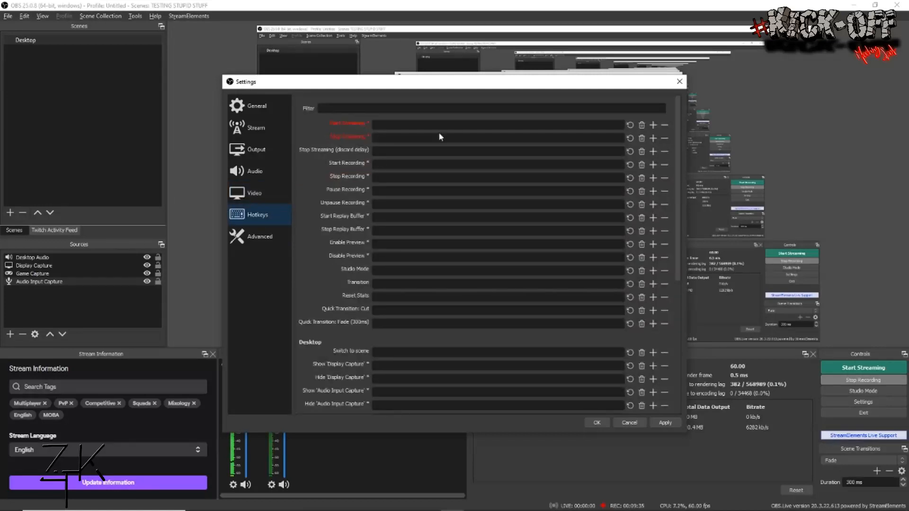
pyautogui.scroll(-5, 349, 187)
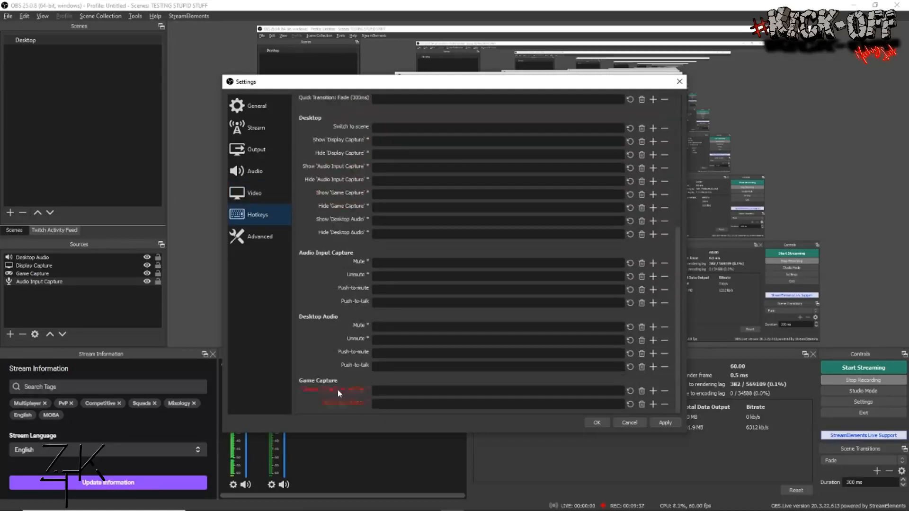
pyautogui.scroll(5, 342, 288)
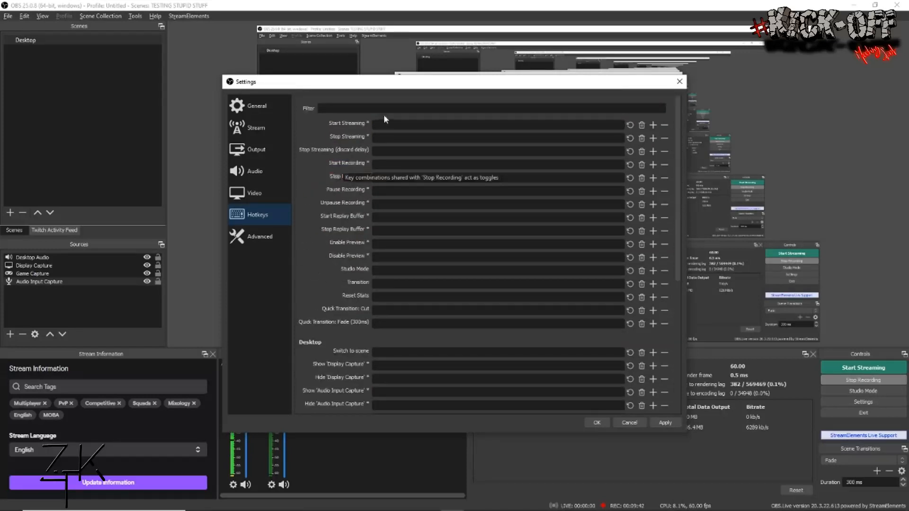
pyautogui.scroll(-5, 382, 189)
pyautogui.scroll(5, 383, 189)
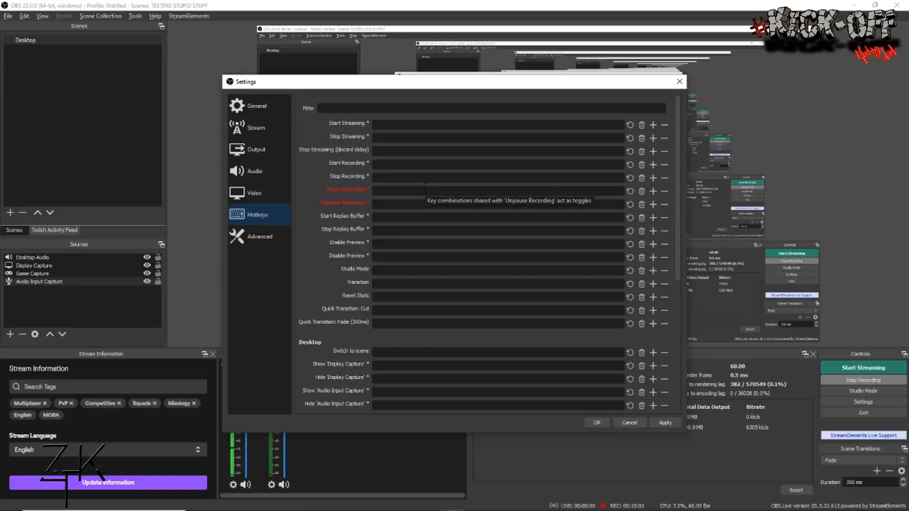
# Review the advanced settings for recording, stream delay, reconnection and network, and accept the settings
pyautogui.click(257, 238)
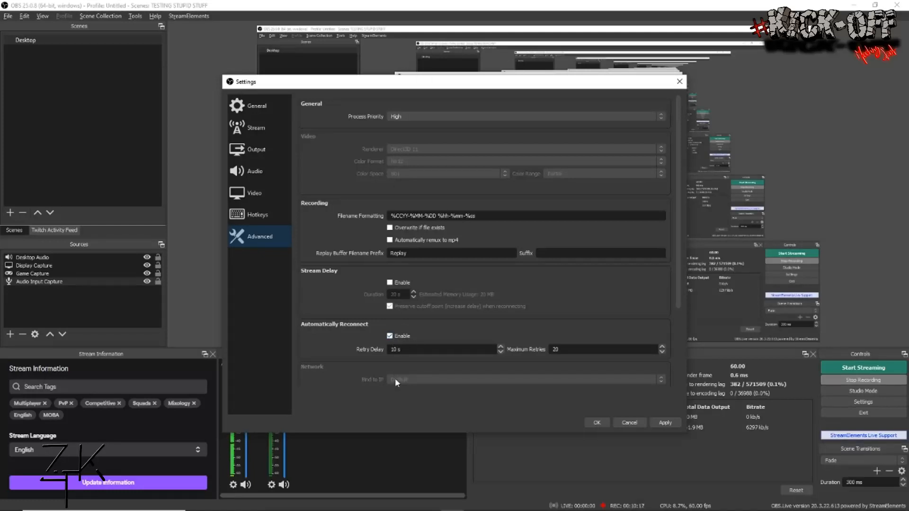
pyautogui.scroll(-1, 351, 307)
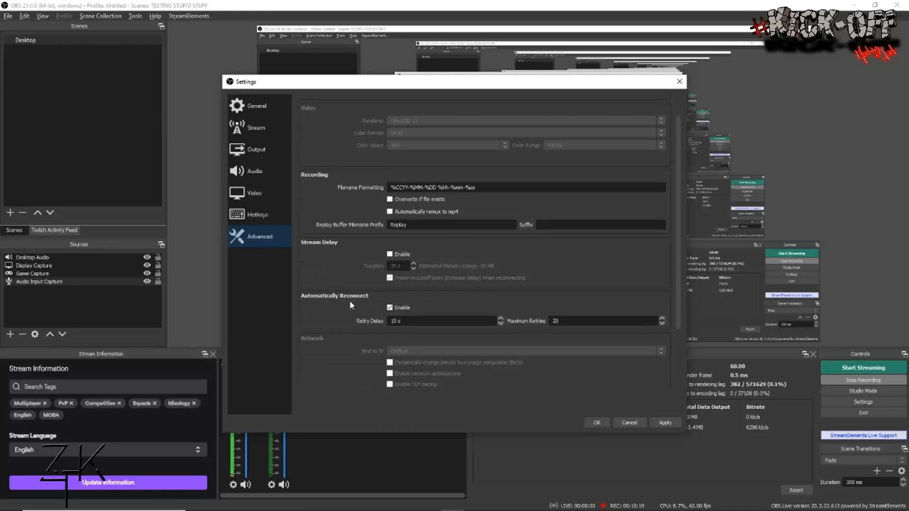
pyautogui.scroll(-3, 350, 300)
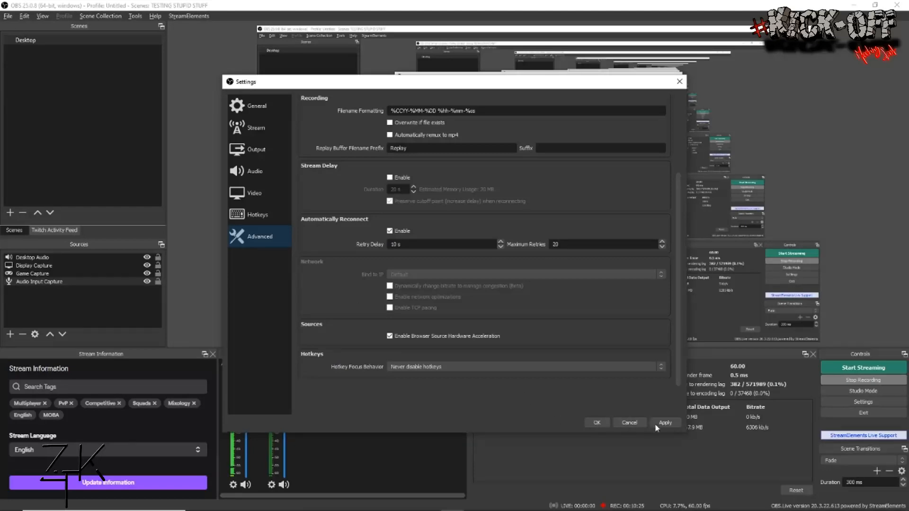
pyautogui.click(603, 425)
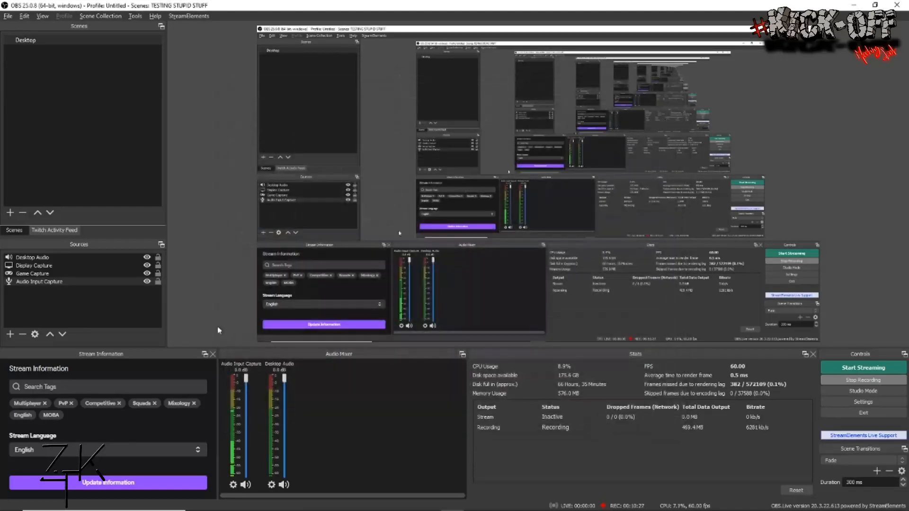